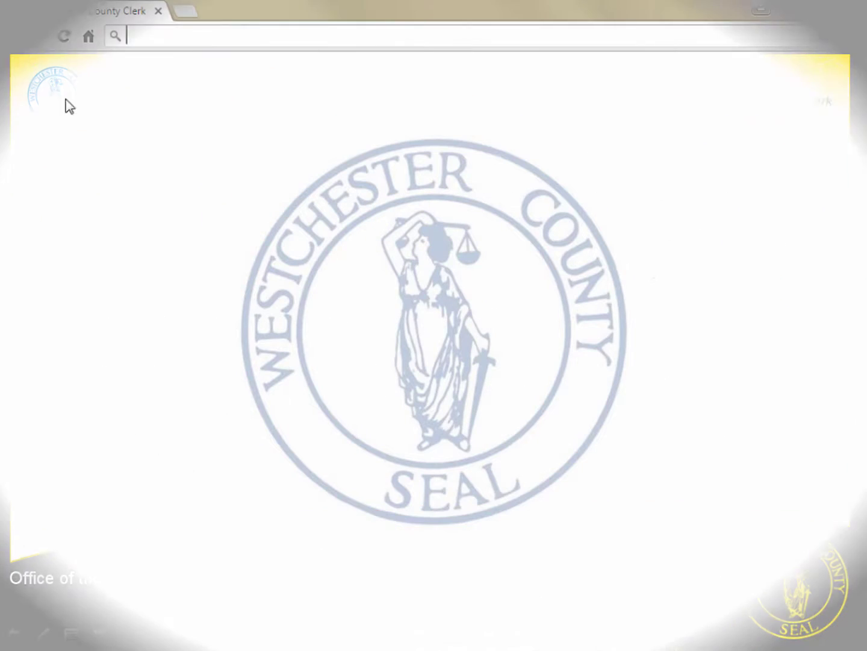
# Load wro.westchesterclerk.com in Chrome
pyautogui.write('wro.')
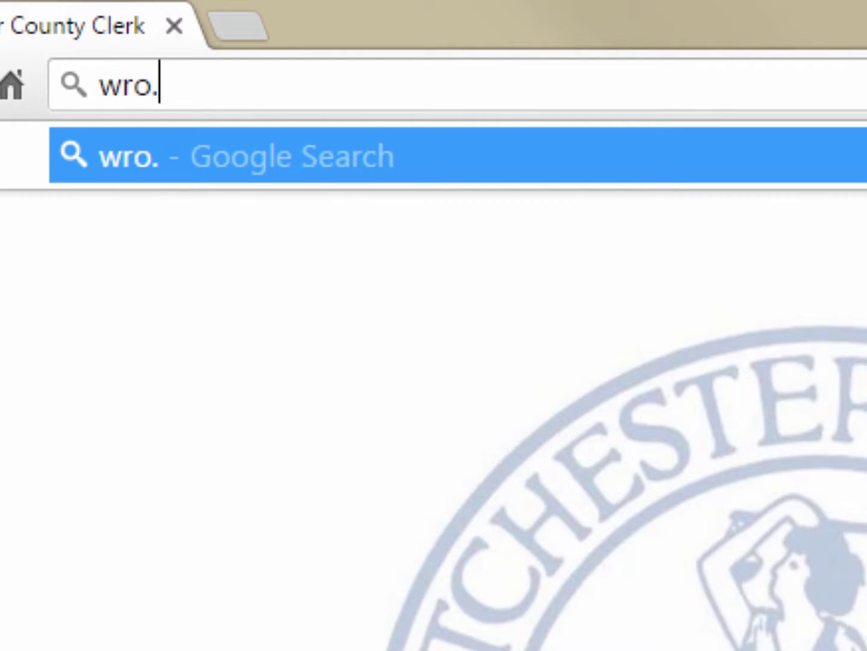
pyautogui.write('westchester')
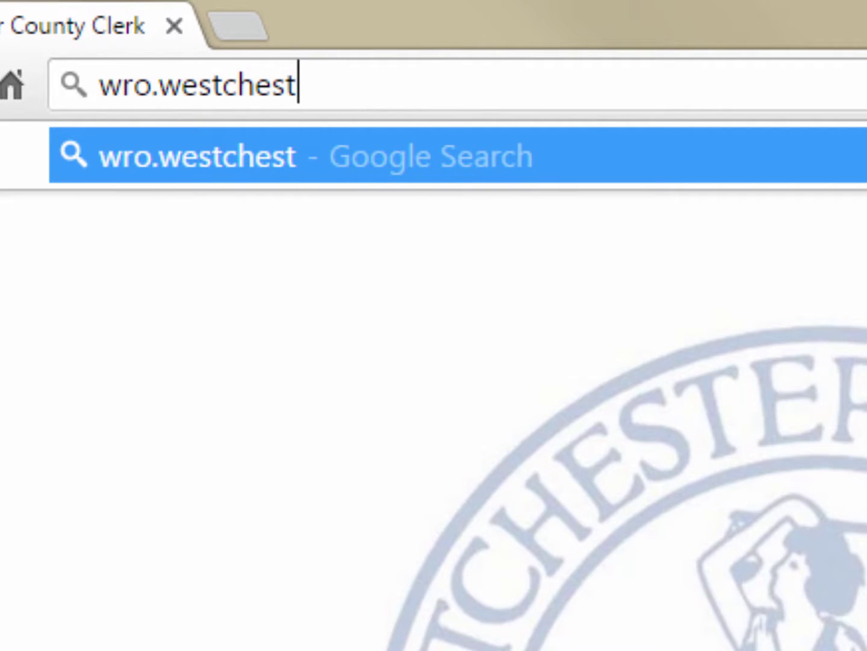
pyautogui.write('clerk.com')
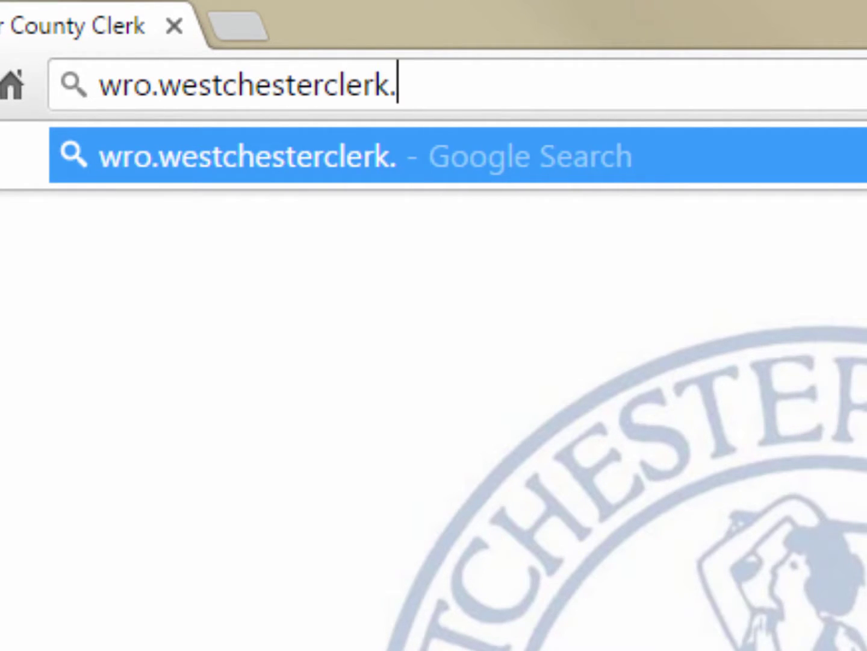
pyautogui.press('Return')
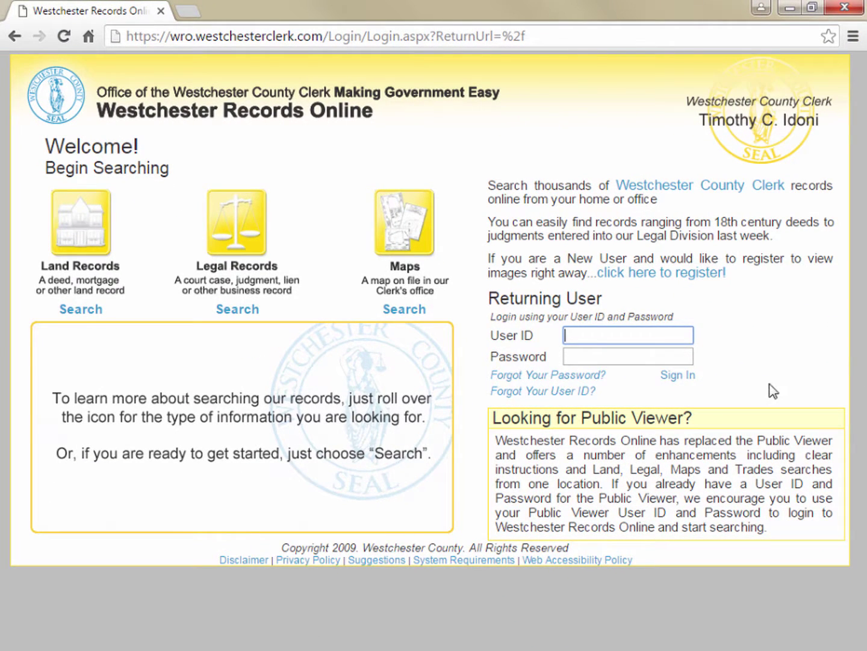
# Enter the user ID and password in the Returning User fields and submit the login
pyautogui.write('JohnPublic')
pyautogui.press('Tab')
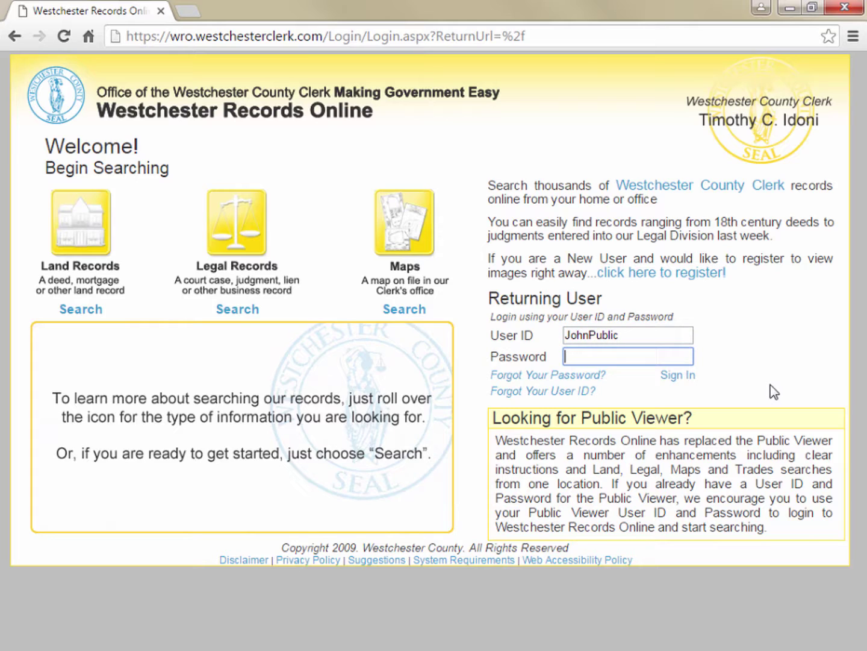
pyautogui.write('••••••••')
pyautogui.press('Return')
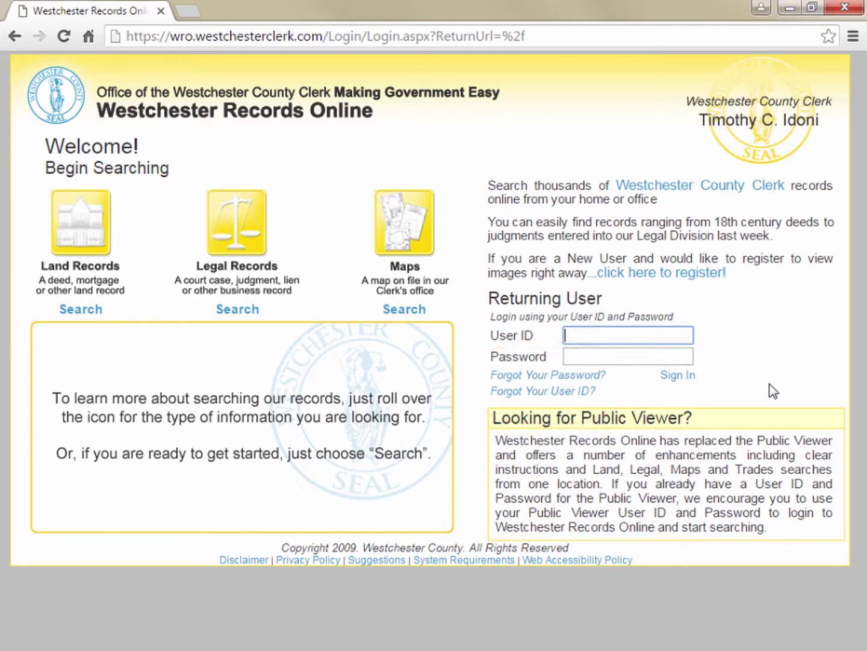
# Re-enter the user ID and password to sign in
pyautogui.write('JohnPublic')
pyautogui.press('Tab')
pyautogui.write('*****')
pyautogui.press('Return')
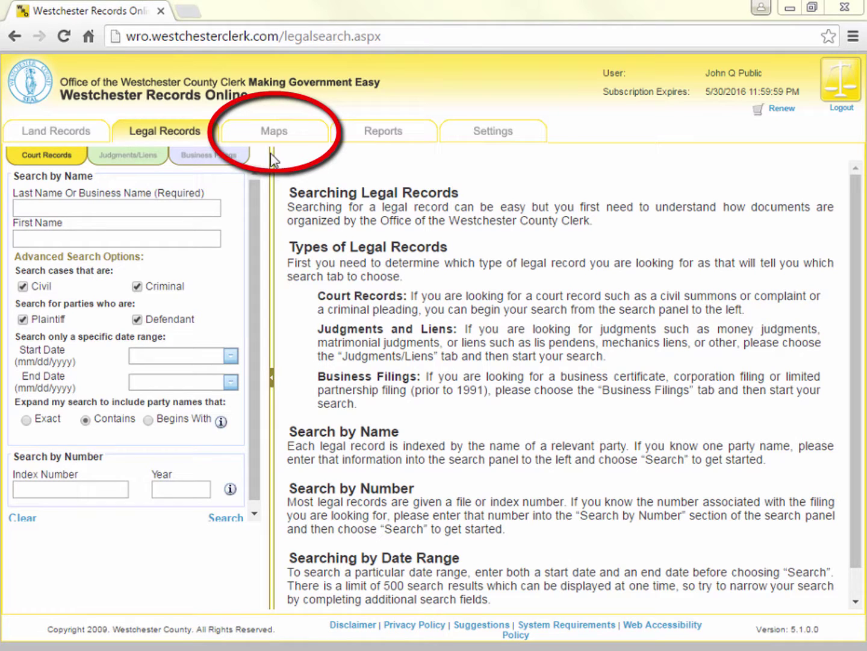
# Go to the Maps section and place the cursor in the Map number field
pyautogui.click(268, 138)
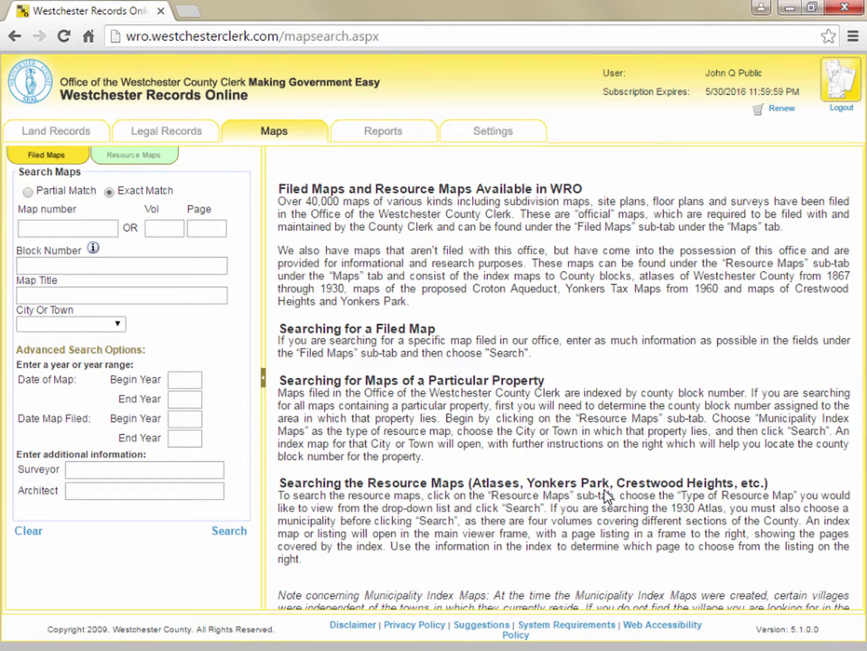
pyautogui.click(102, 229)
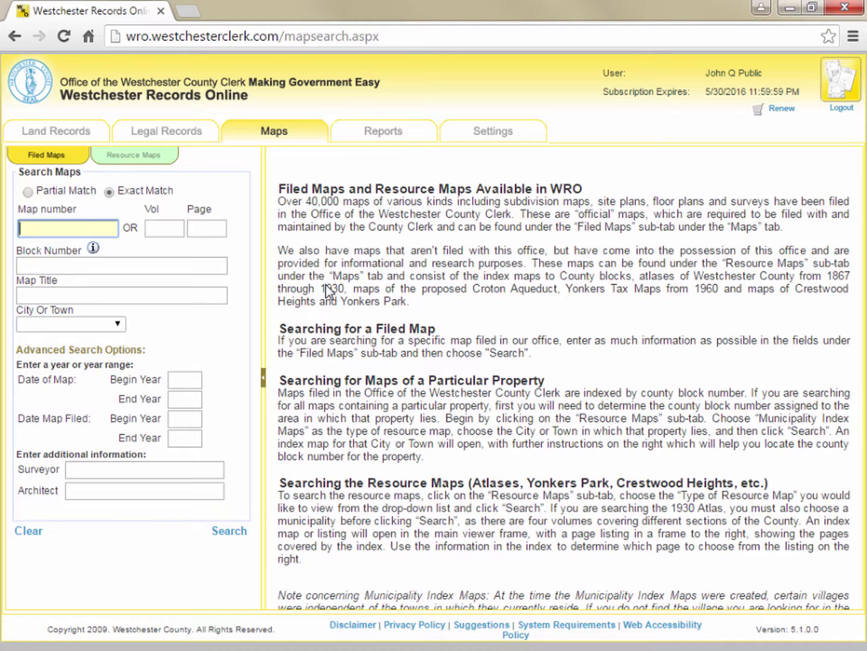
# Search map number 123 with an exact match, then clear and rerun it as Partial Match
pyautogui.write('123')
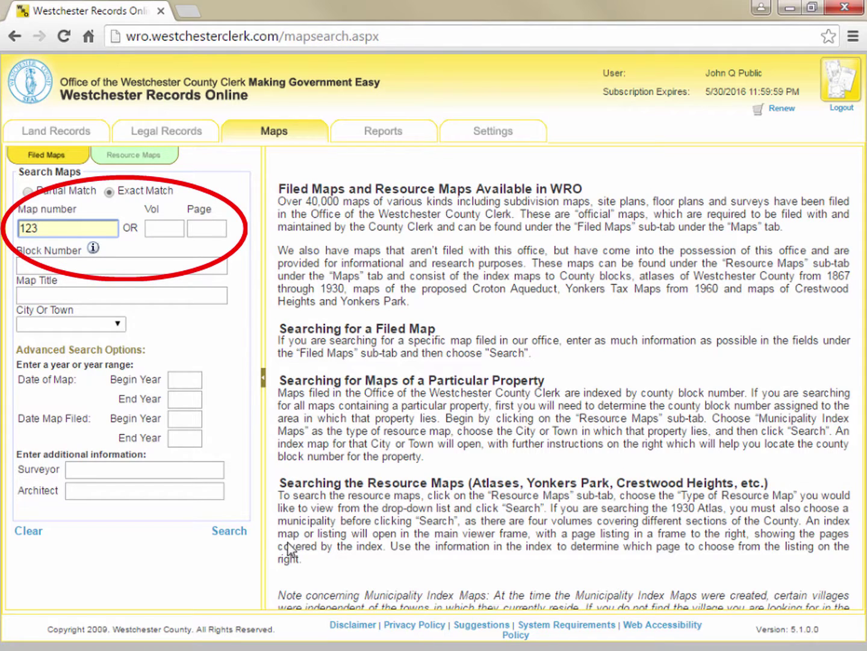
pyautogui.click(228, 531)
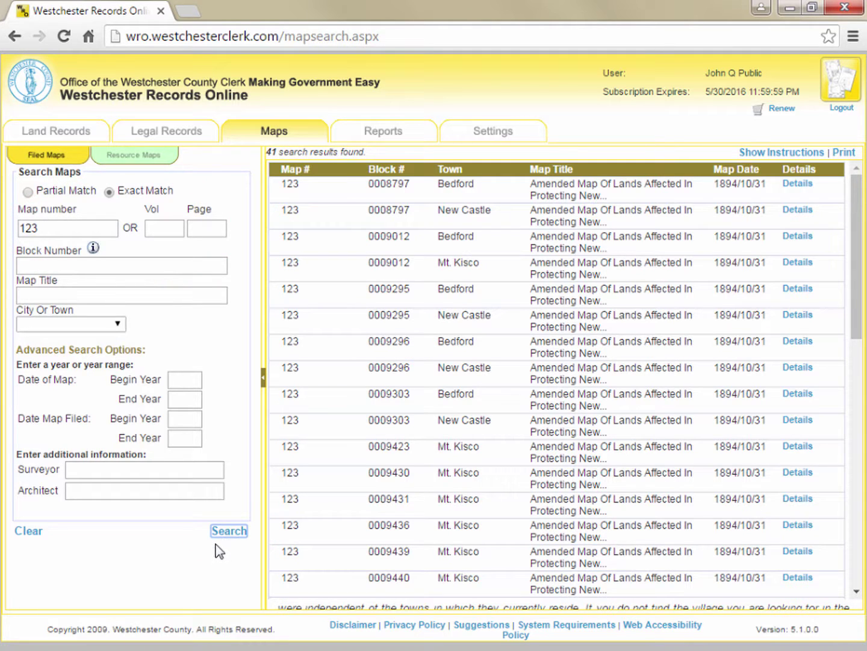
pyautogui.click(25, 533)
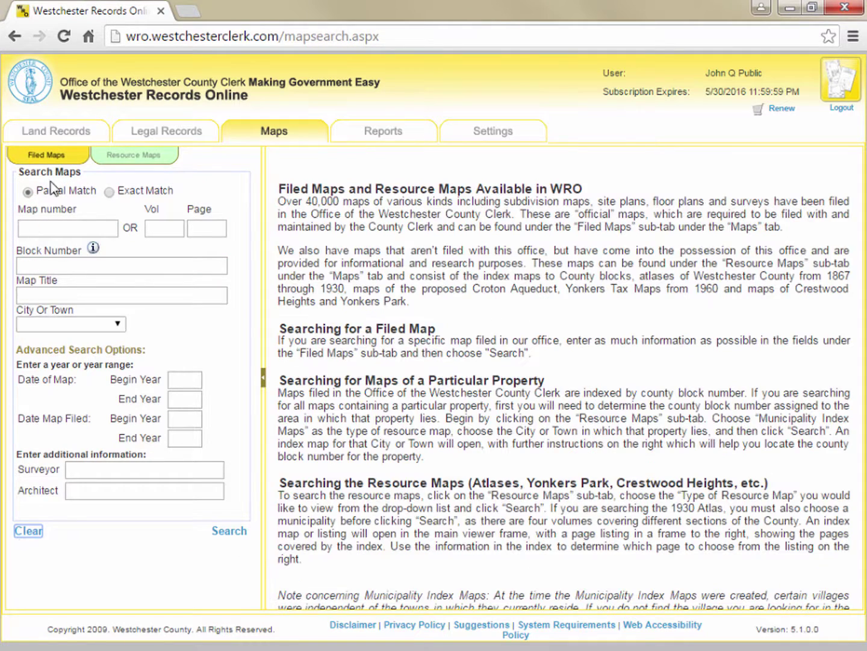
pyautogui.click(53, 230)
pyautogui.write('123')
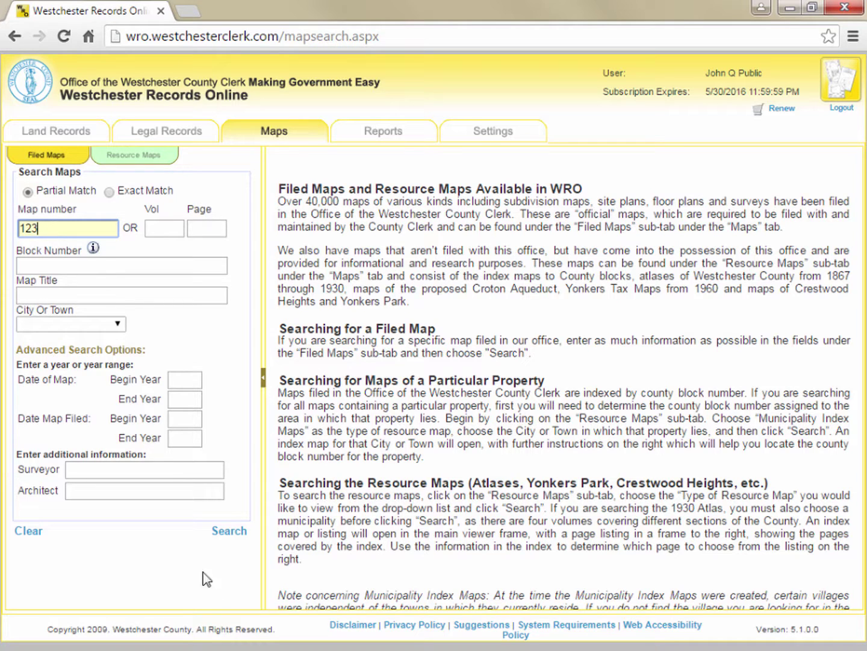
pyautogui.click(230, 533)
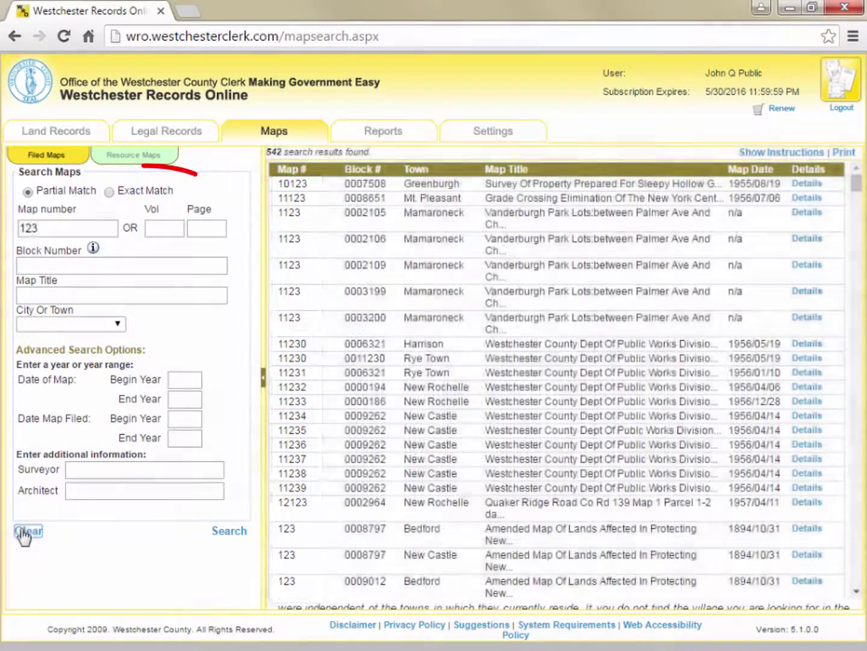
# Rerun map 123 as an exact match, then show details for Mt. Kisco block 0009012
pyautogui.click(27, 530)
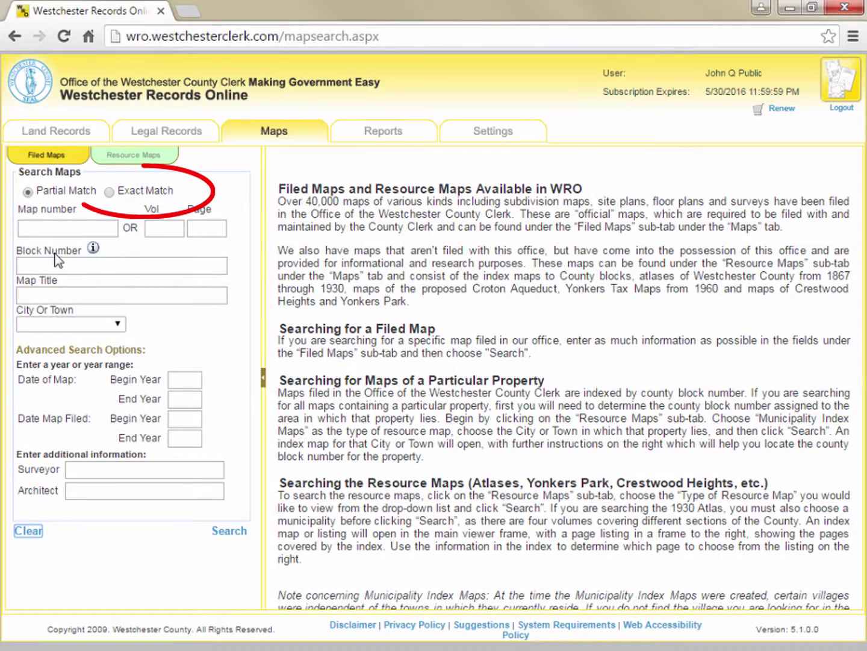
pyautogui.click(109, 191)
pyautogui.click(107, 230)
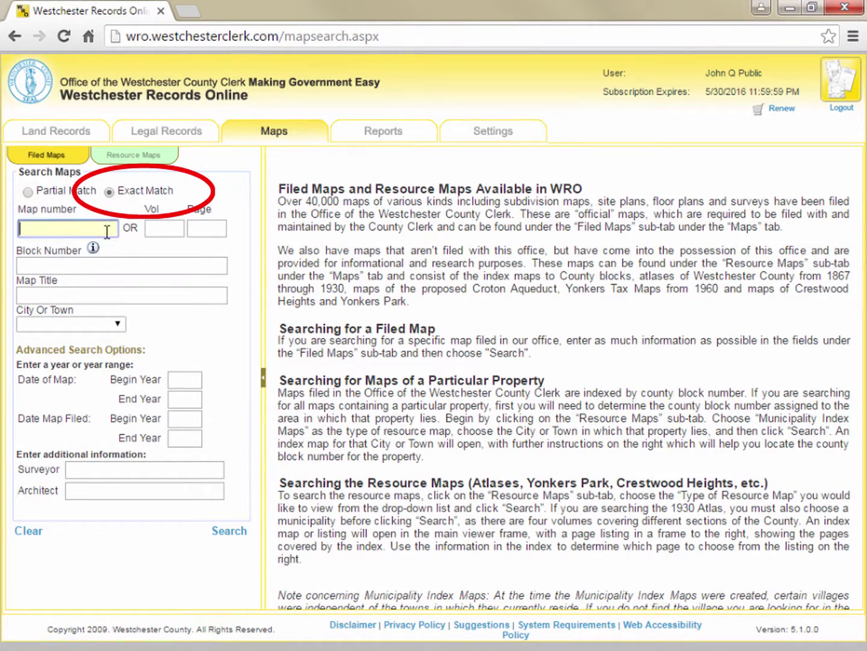
pyautogui.write('123')
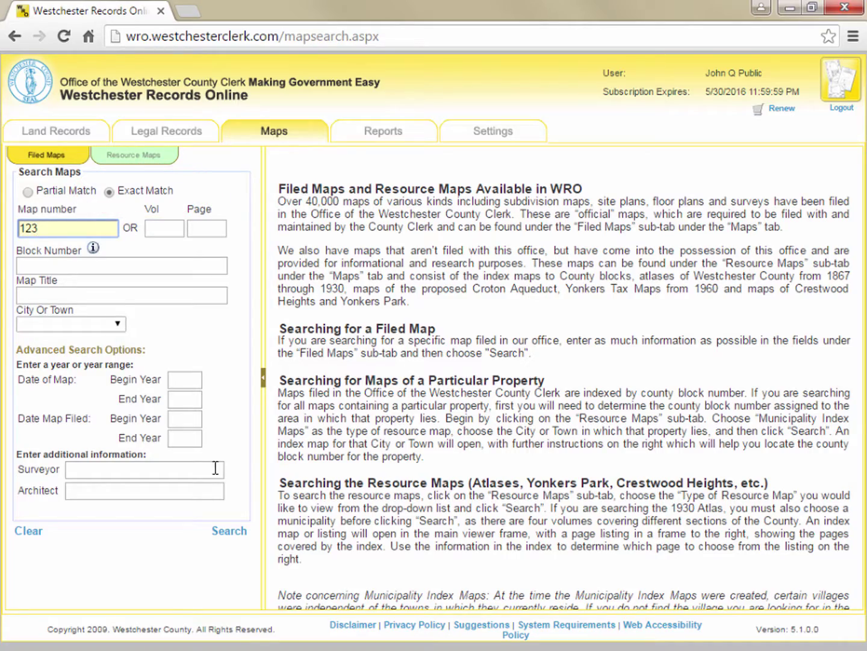
pyautogui.click(232, 534)
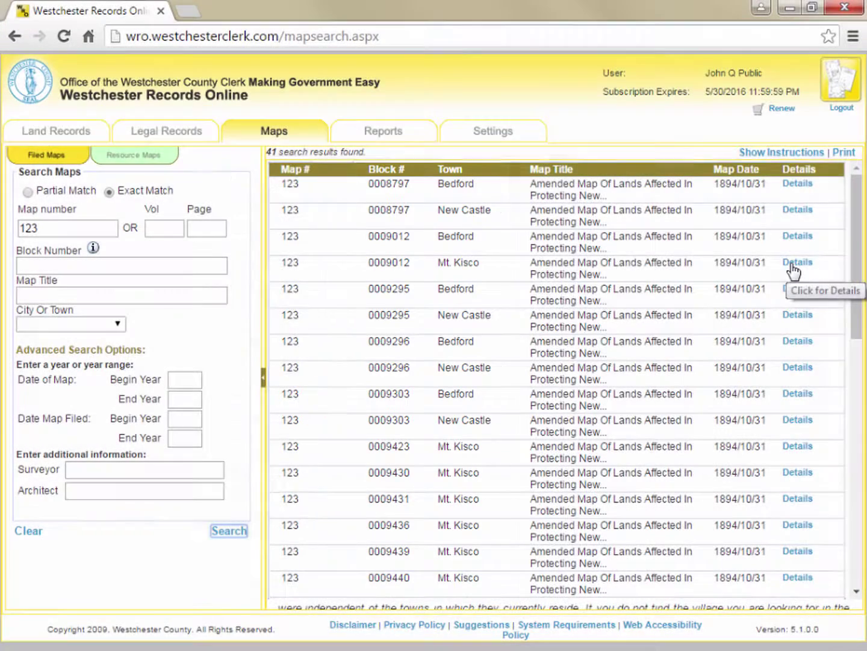
pyautogui.click(794, 265)
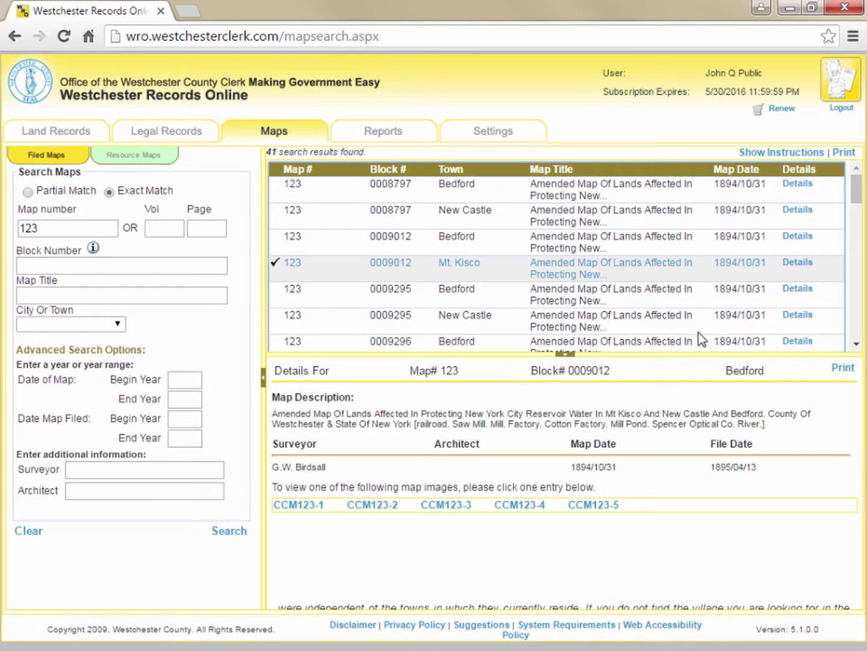
# View each of the five map images, CCM123-1 through CCM123-5, in the viewer
pyautogui.click(297, 507)
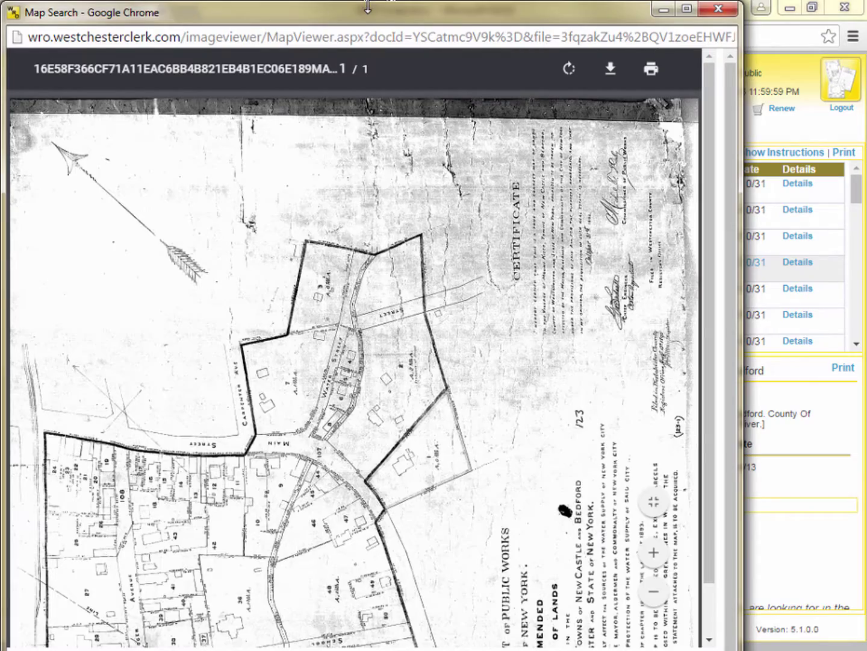
pyautogui.moveTo(367, 8); pyautogui.dragTo(394, 33)
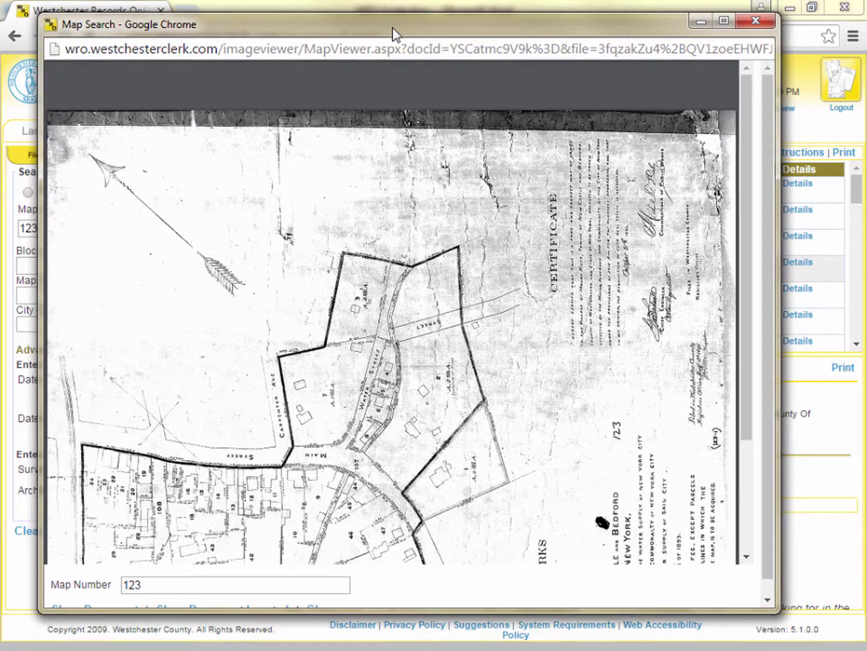
pyautogui.scroll(-5, 374, 297)
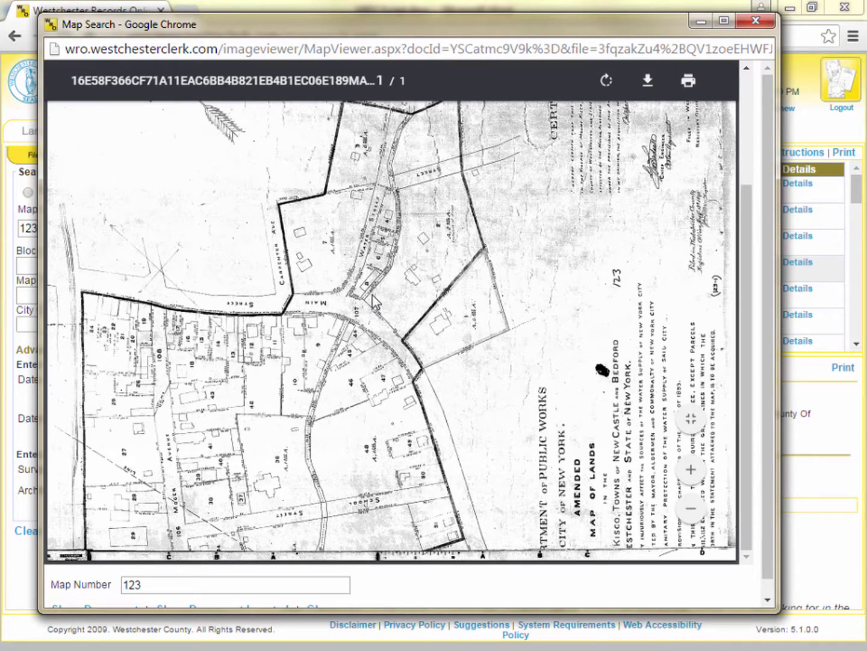
pyautogui.scroll(2, 374, 299)
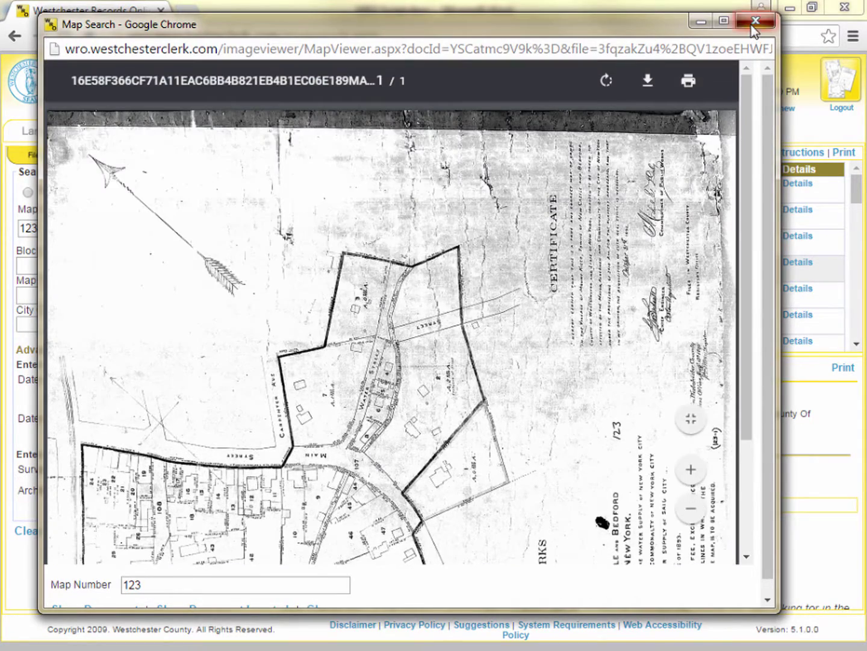
pyautogui.click(757, 21)
pyautogui.click(381, 505)
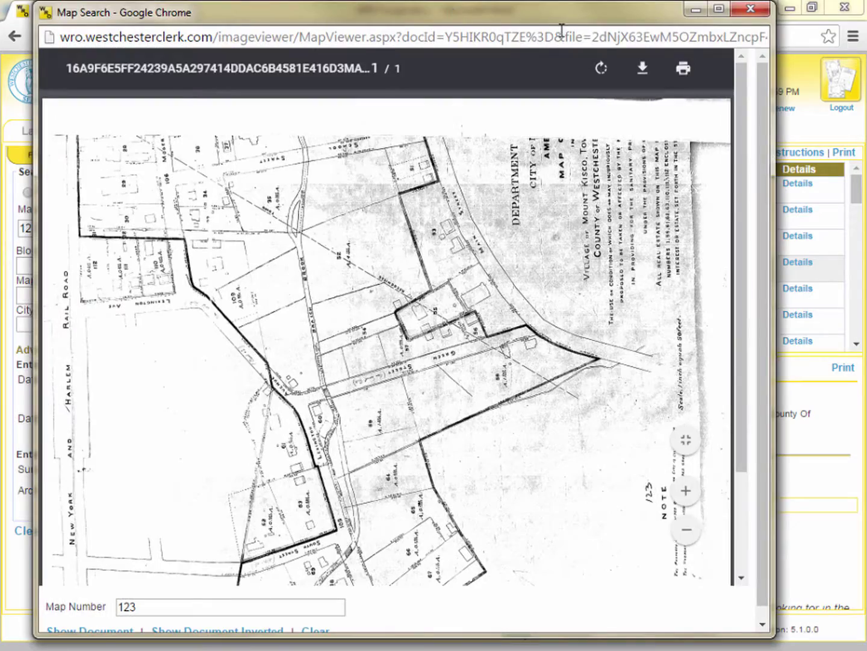
pyautogui.click(751, 8)
pyautogui.click(444, 506)
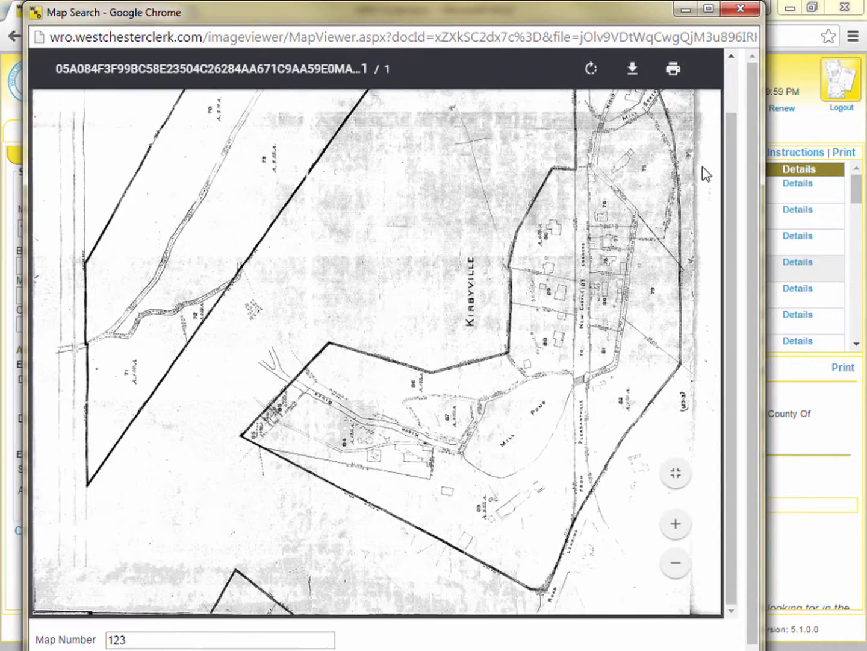
pyautogui.click(740, 10)
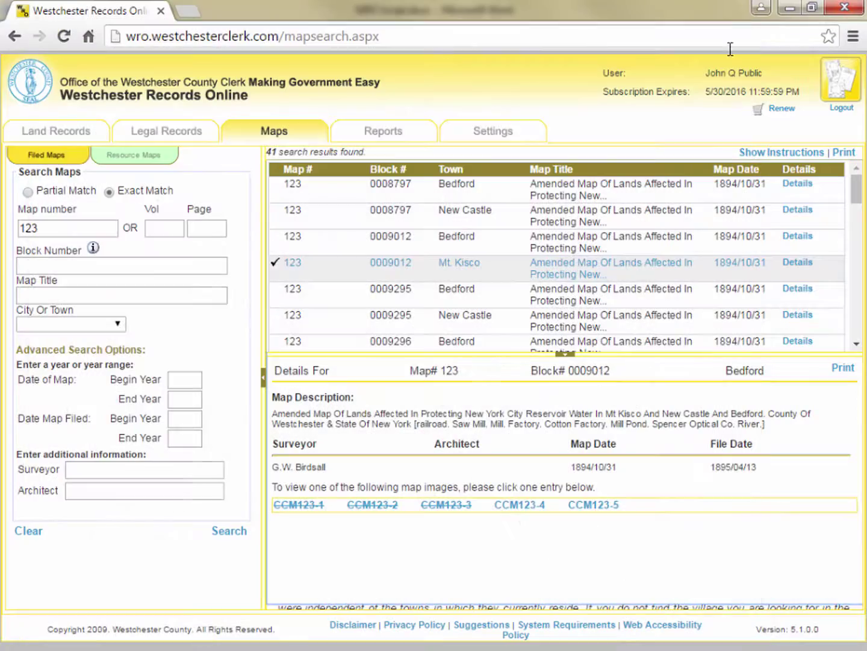
pyautogui.click(522, 506)
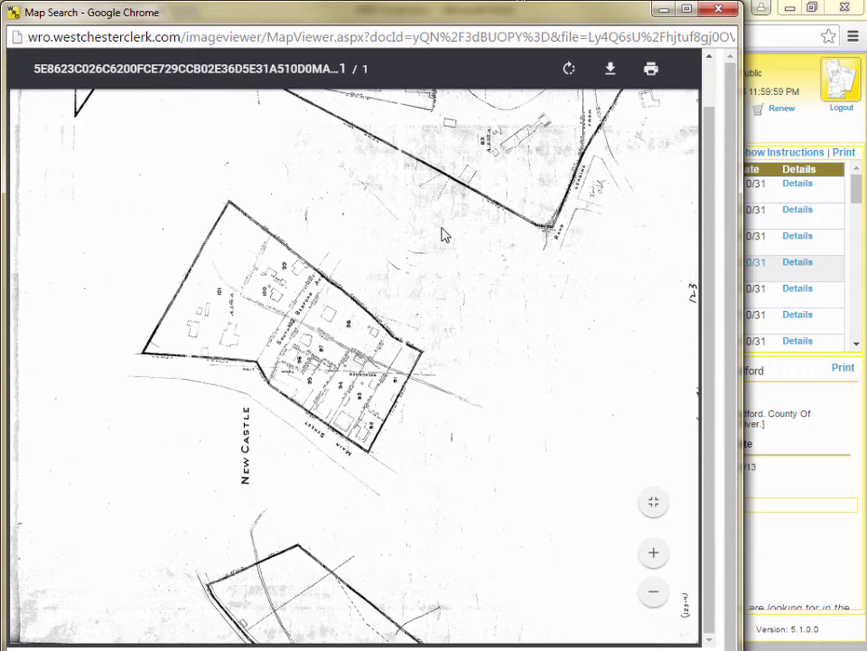
pyautogui.click(717, 10)
pyautogui.click(580, 506)
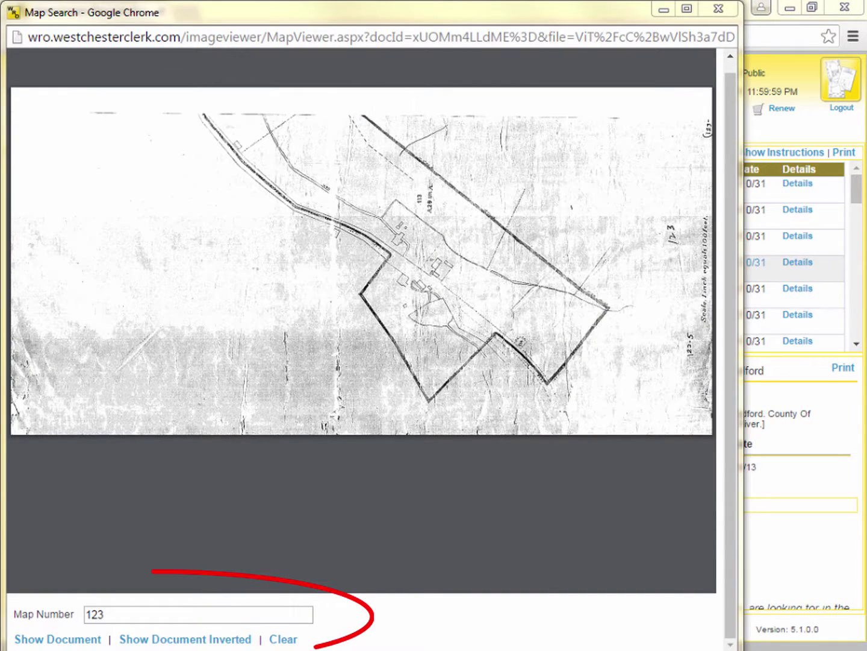
# Display filed map 1234, the Map of Washington Headquarters, then close the viewer
pyautogui.doubleClick(166, 614)
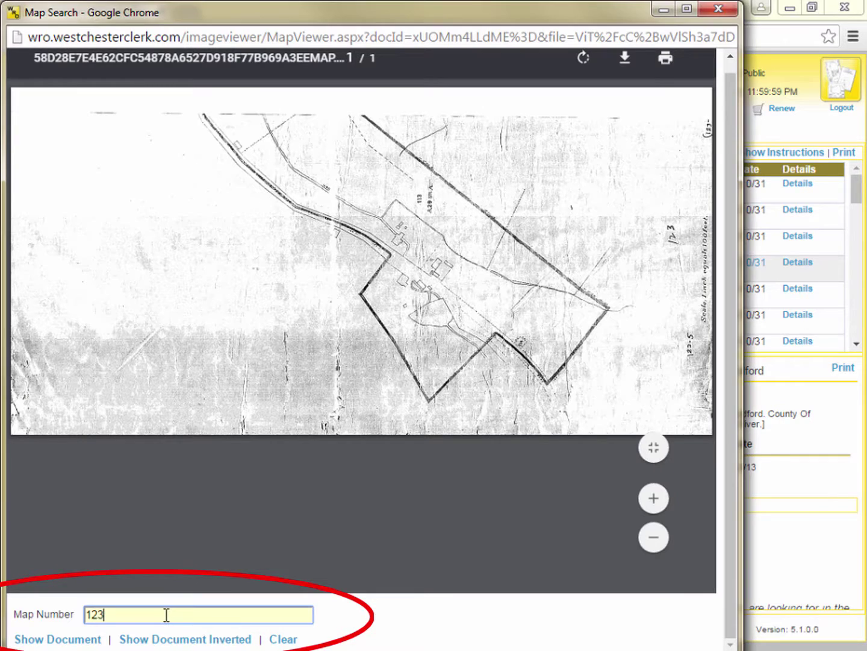
pyautogui.write('1')
pyautogui.press('BackSpace')
pyautogui.write('1234')
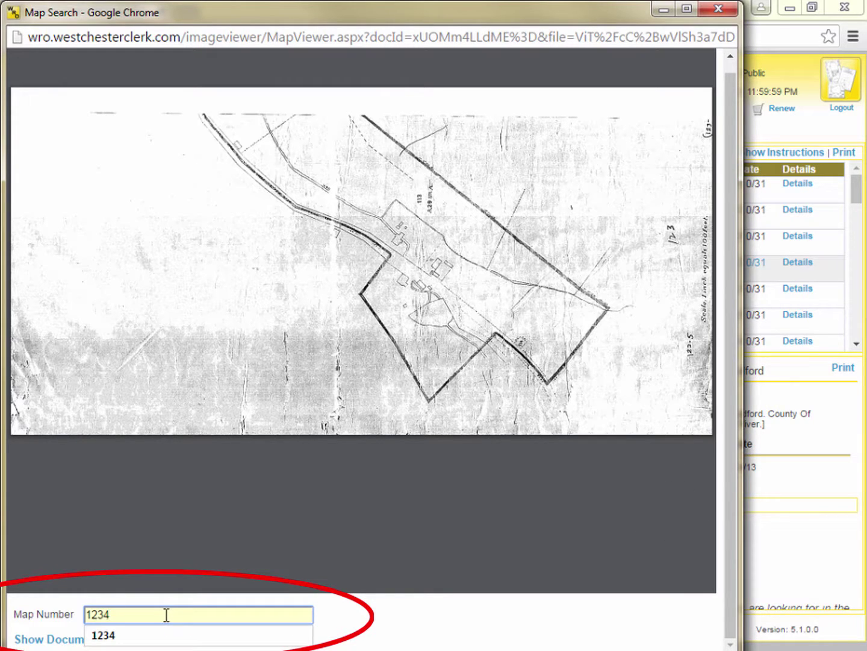
pyautogui.click(58, 639)
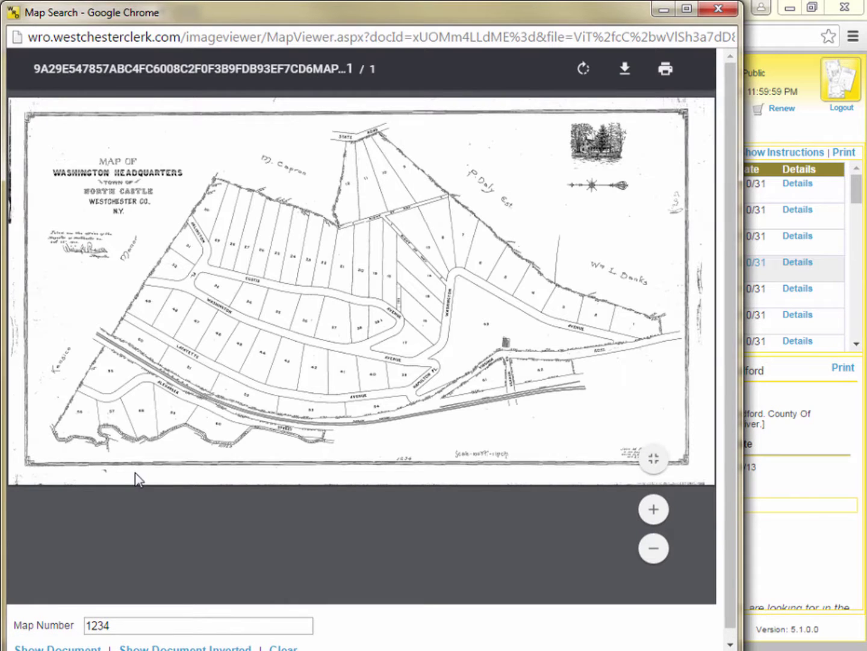
pyautogui.click(729, 14)
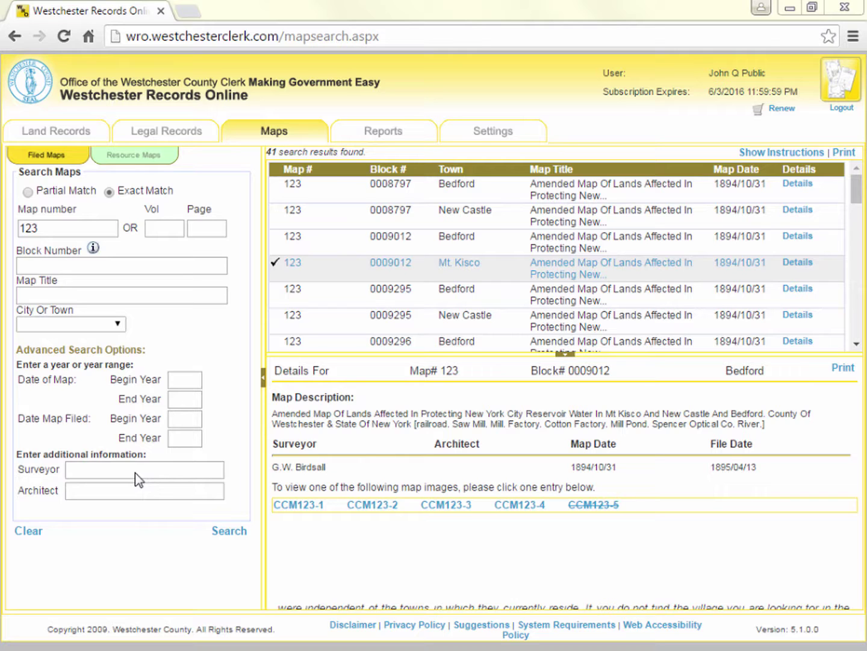
# Scroll down through the Filed Maps search page
pyautogui.scroll(-6, 296, 458)
pyautogui.scroll(-9, 295, 458)
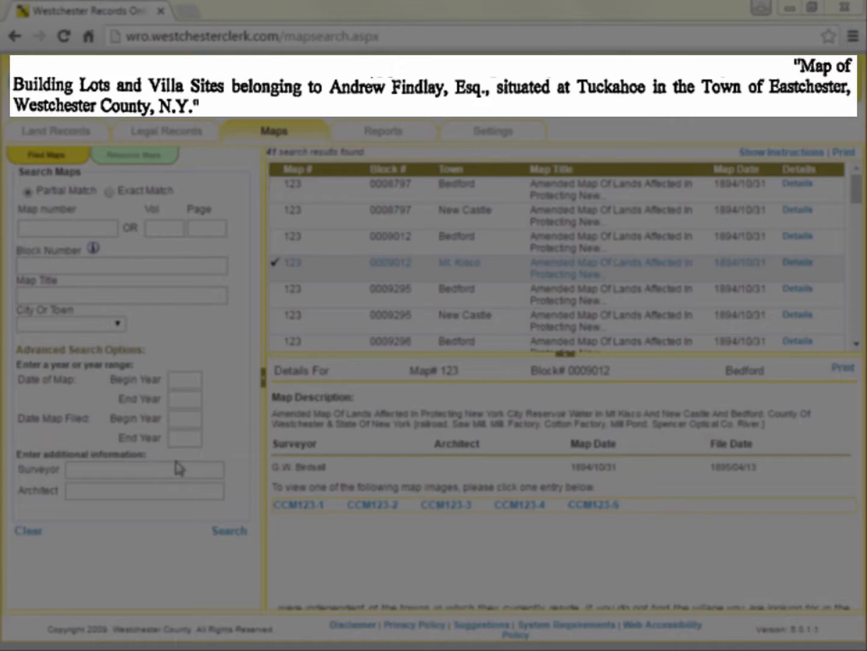
# Search map titles for 'findlay', narrowed to the town of Eastchester
pyautogui.click(111, 291)
pyautogui.write('findlay')
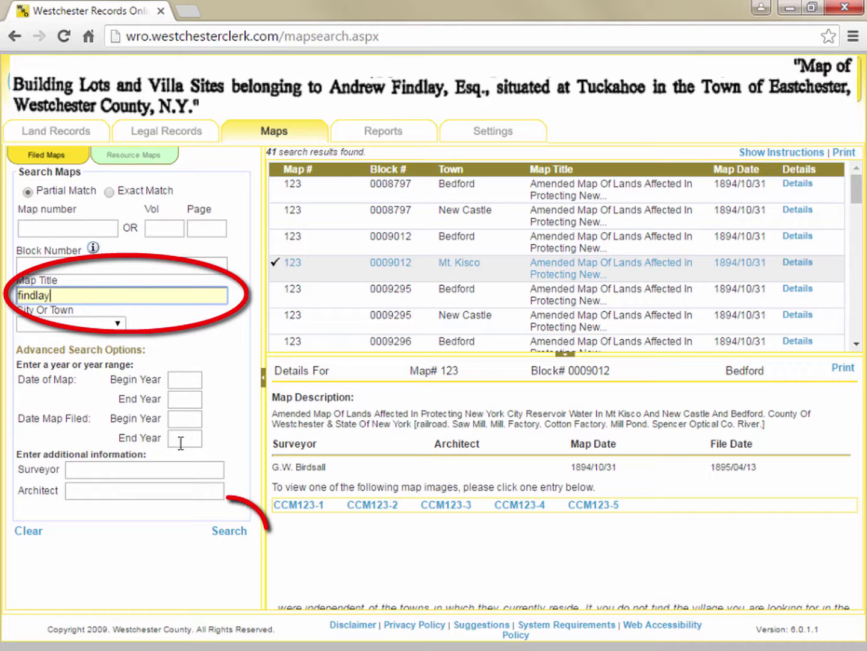
pyautogui.click(231, 533)
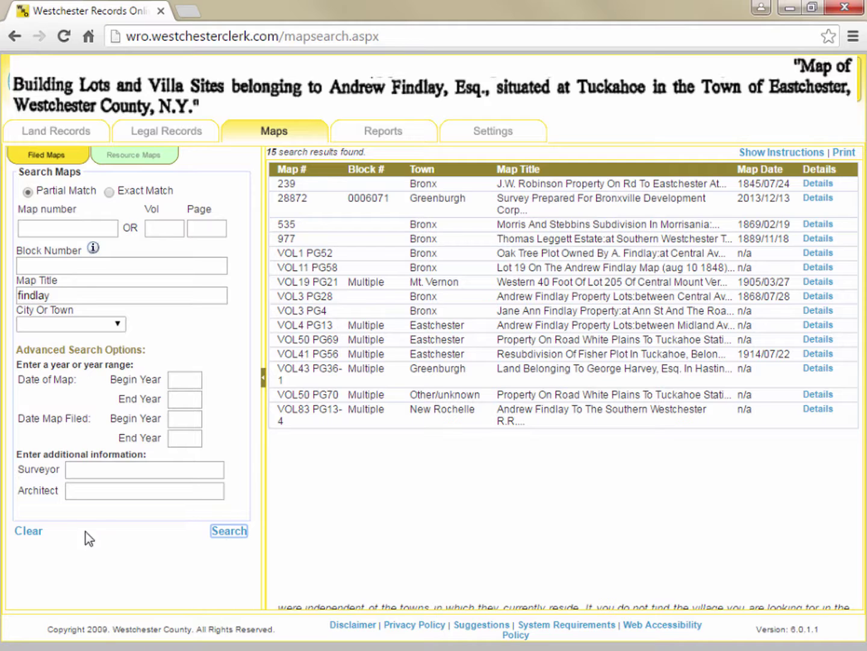
pyautogui.click(116, 323)
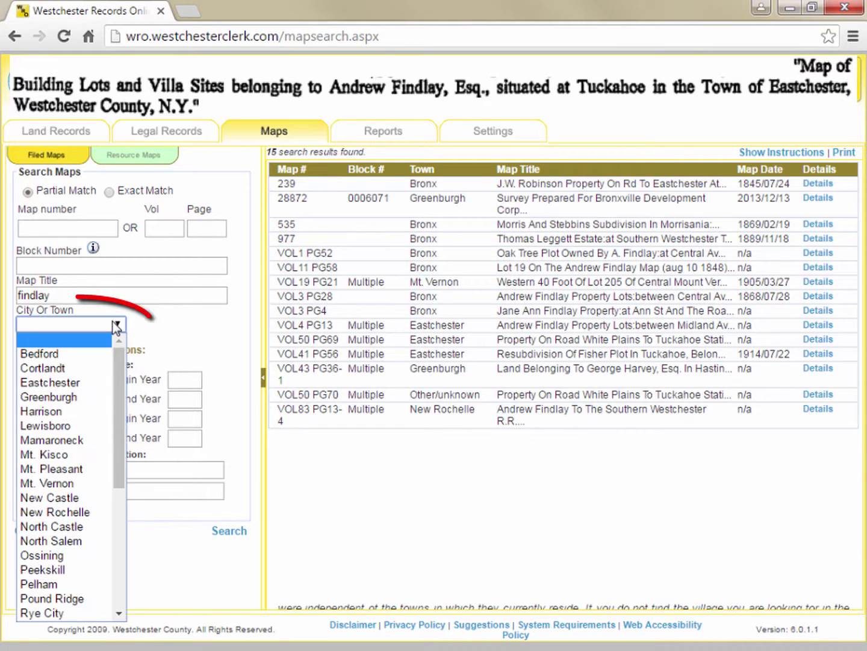
pyautogui.click(52, 325)
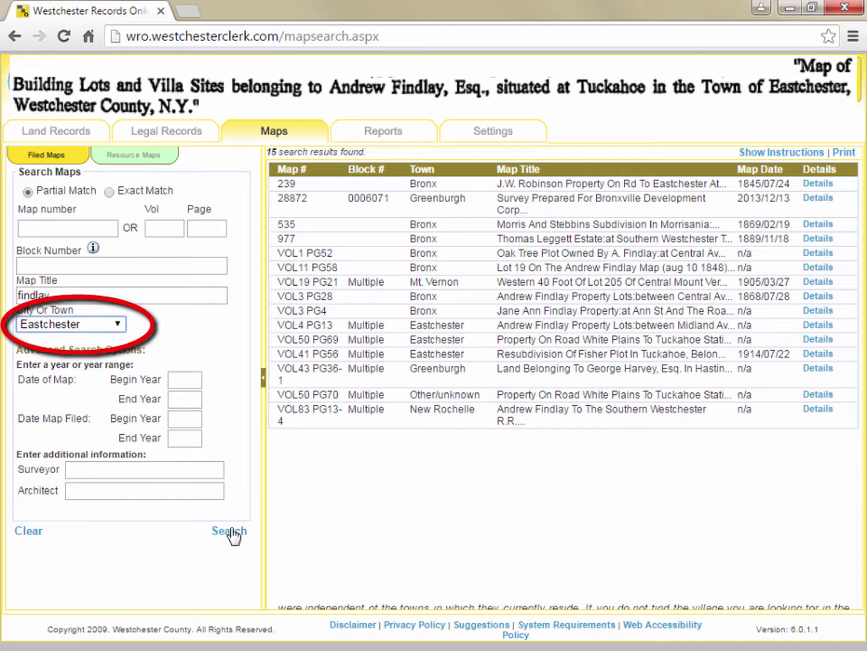
pyautogui.click(232, 533)
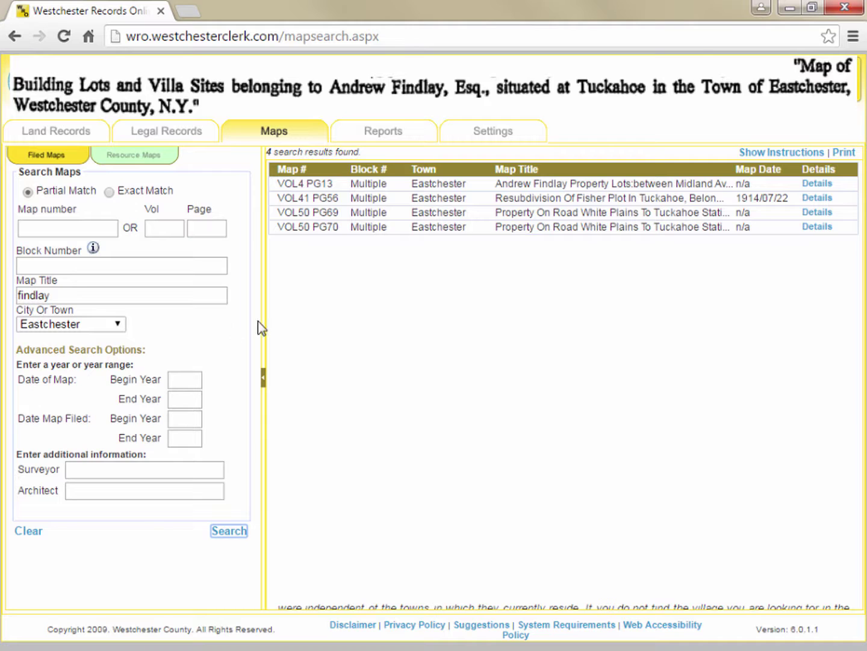
# Open the VOL4 PG13 map's details and scanned image, then close the viewer
pyautogui.click(816, 184)
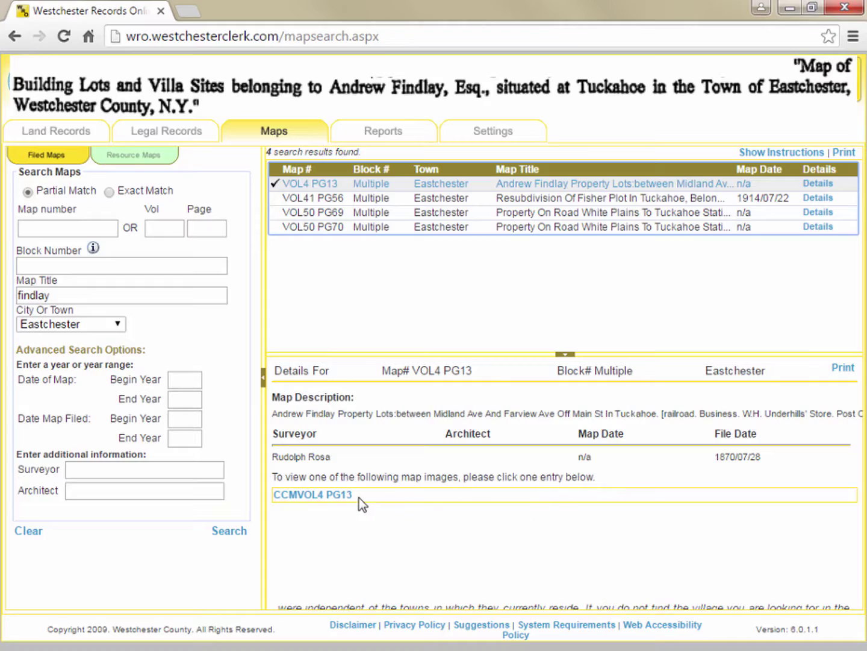
pyautogui.click(339, 494)
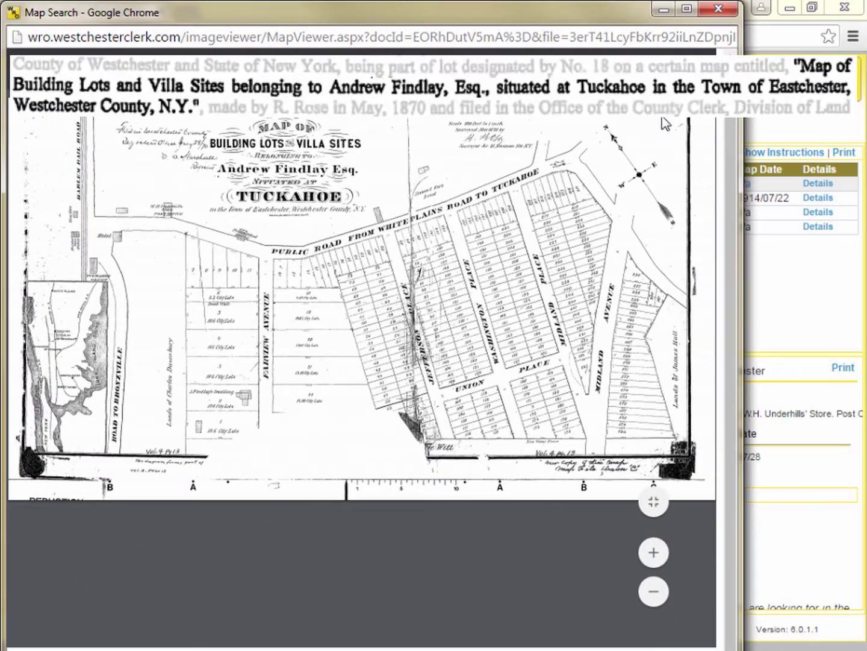
pyautogui.click(722, 11)
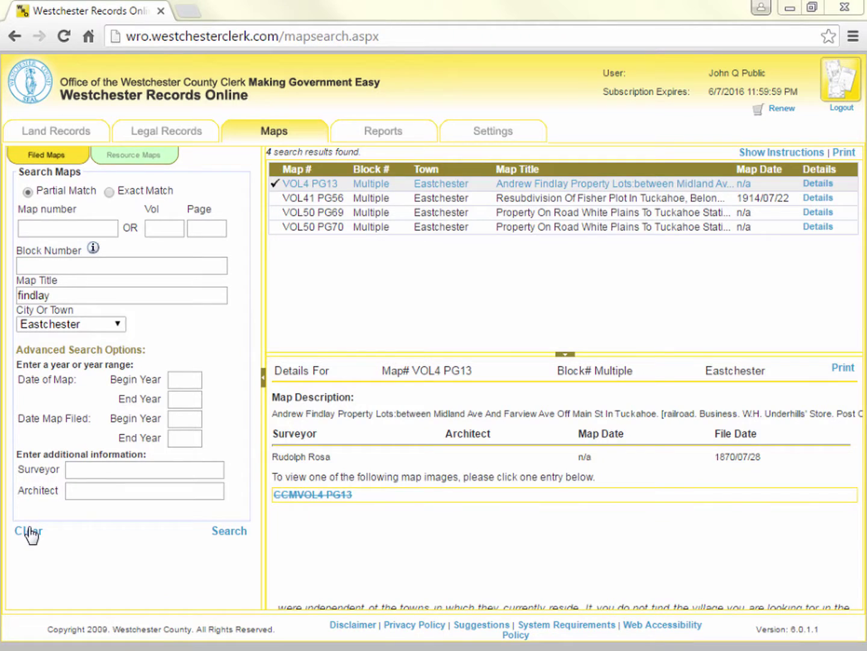
# Clear the form and search filed maps for block number 1568
pyautogui.click(28, 531)
pyautogui.click(137, 266)
pyautogui.write('1568')
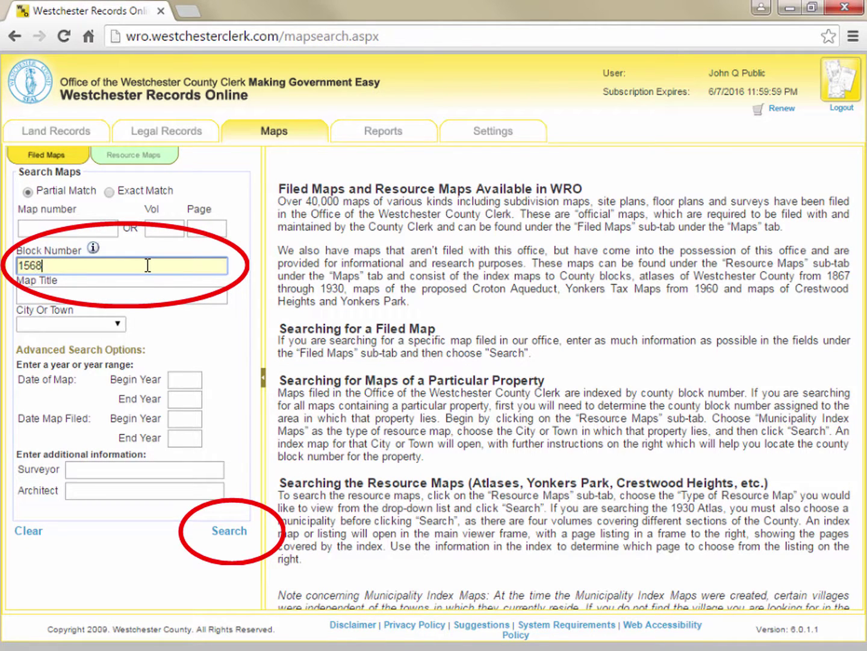
pyautogui.click(231, 533)
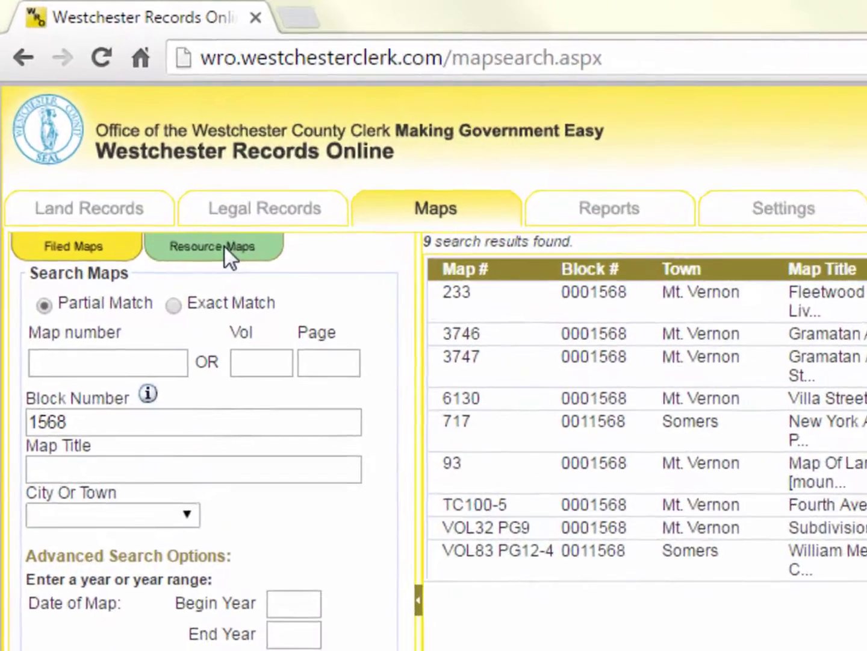
# Search Resource Maps for the County Block Index Map of Eastchester
pyautogui.click(167, 184)
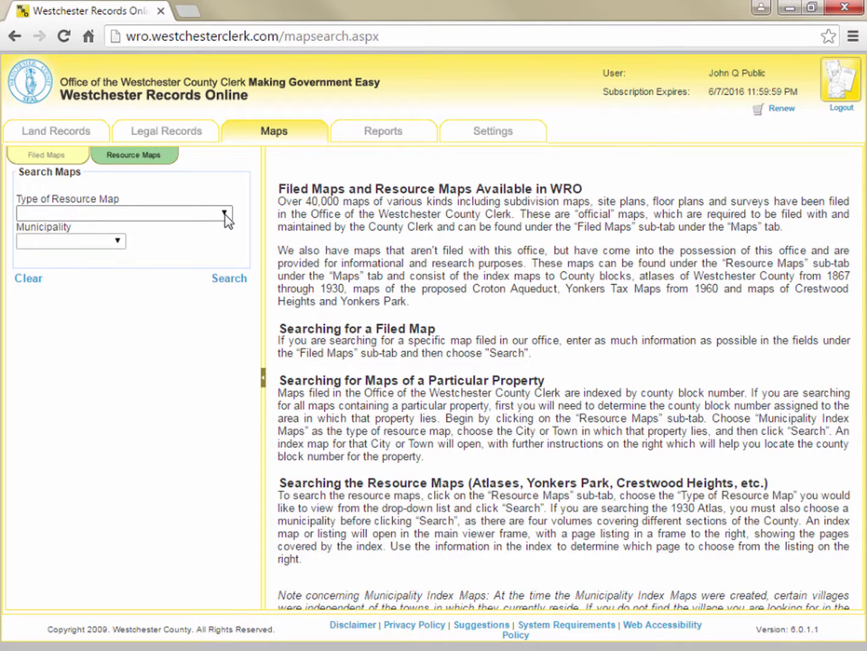
pyautogui.click(226, 215)
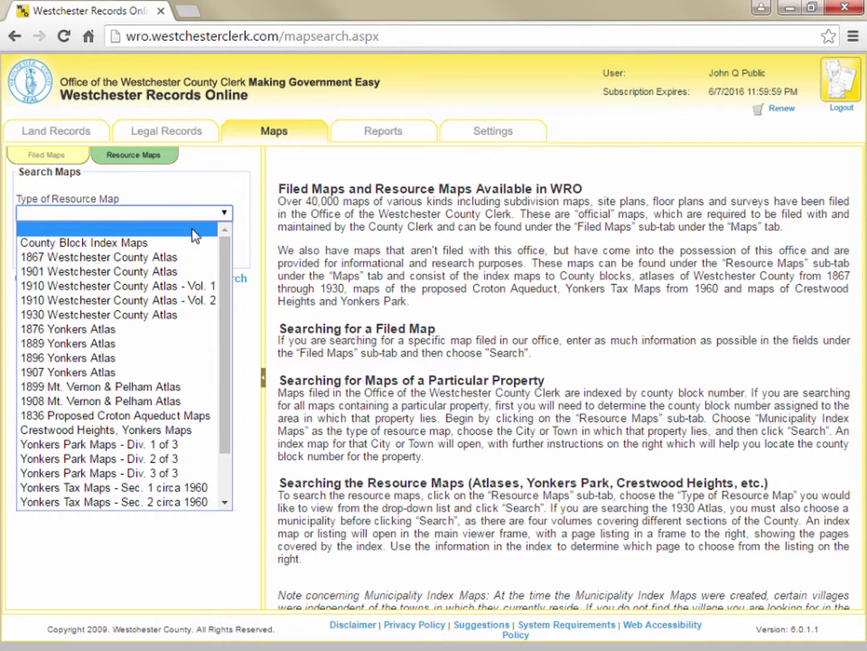
pyautogui.click(179, 243)
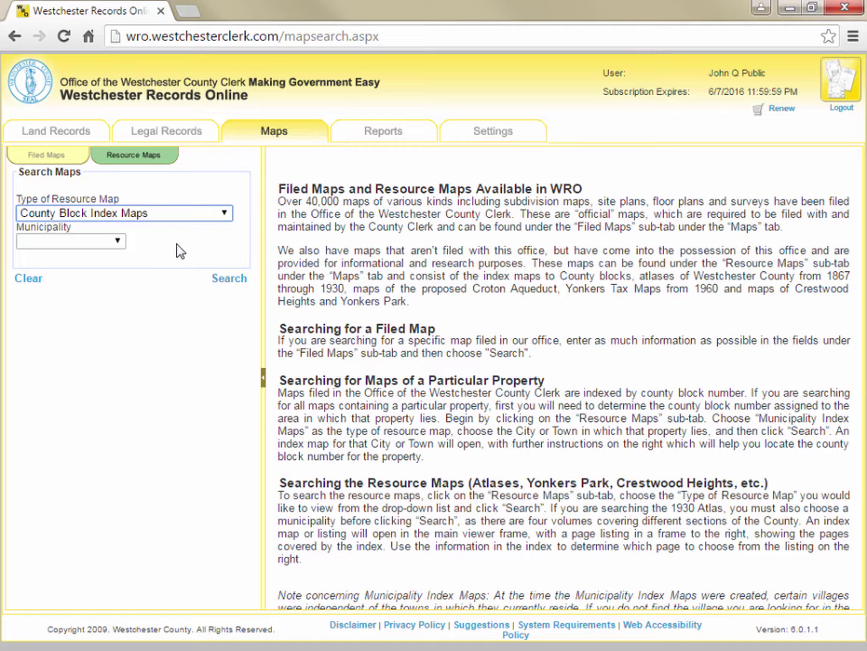
pyautogui.click(117, 241)
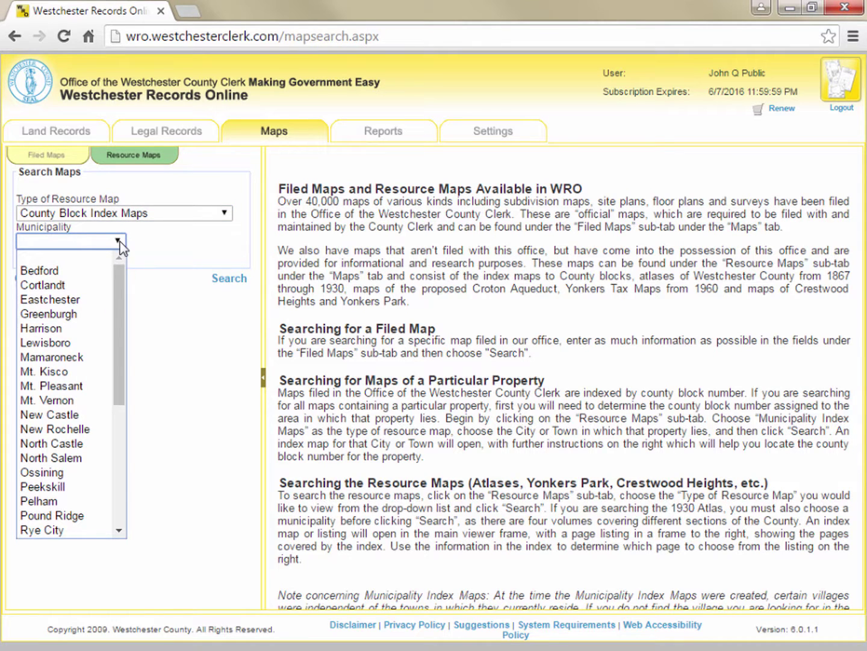
pyautogui.click(88, 299)
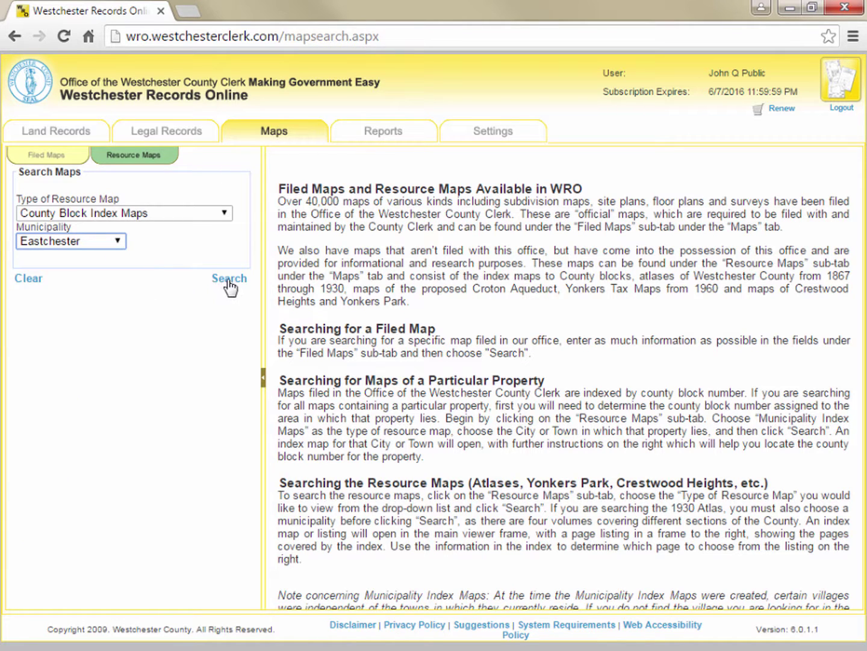
pyautogui.click(228, 279)
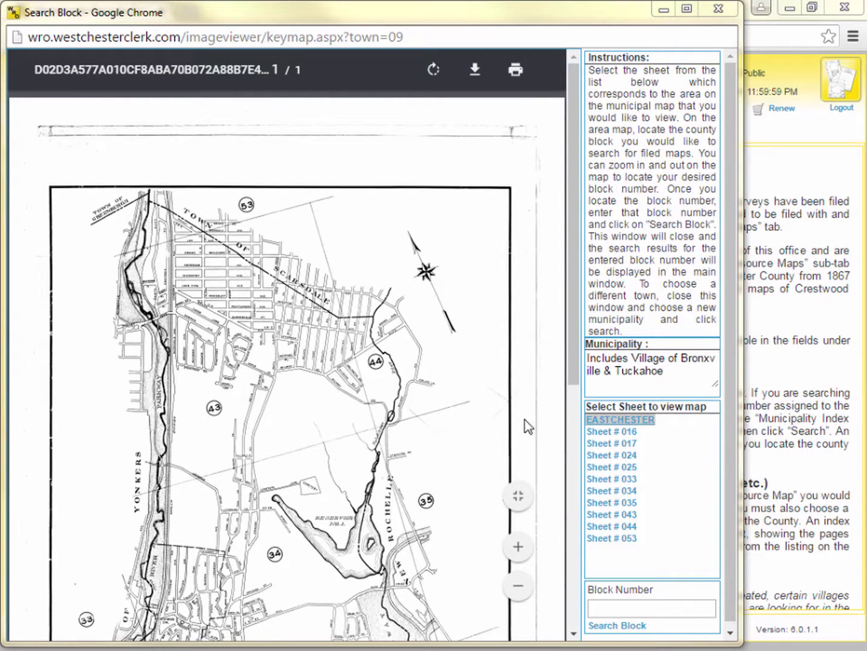
# Zoom the Eastchester index map in seven steps and pan right toward Tuckahoe and Bronxville
pyautogui.click(573, 633)
pyautogui.scroll(-5, 574, 633)
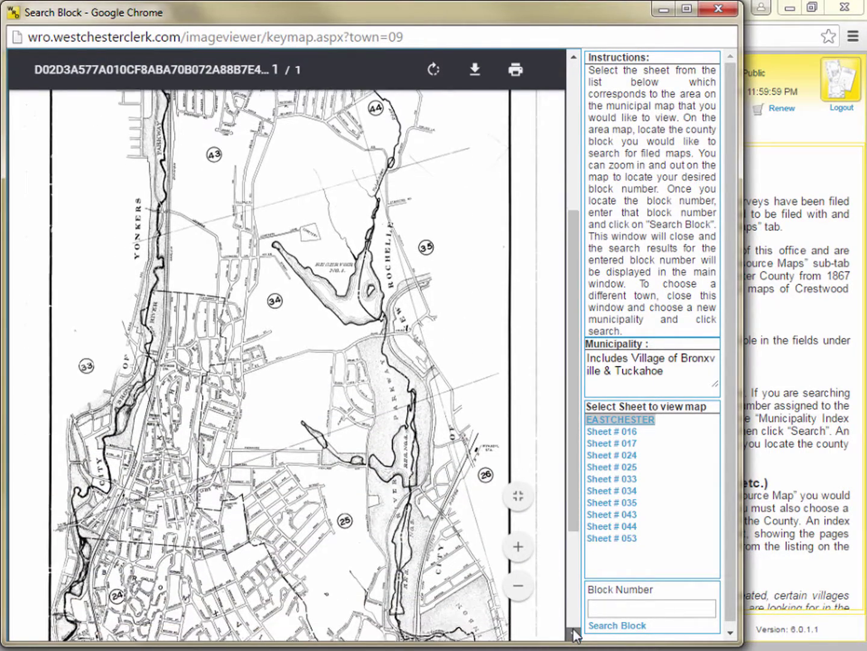
pyautogui.scroll(-3, 573, 633)
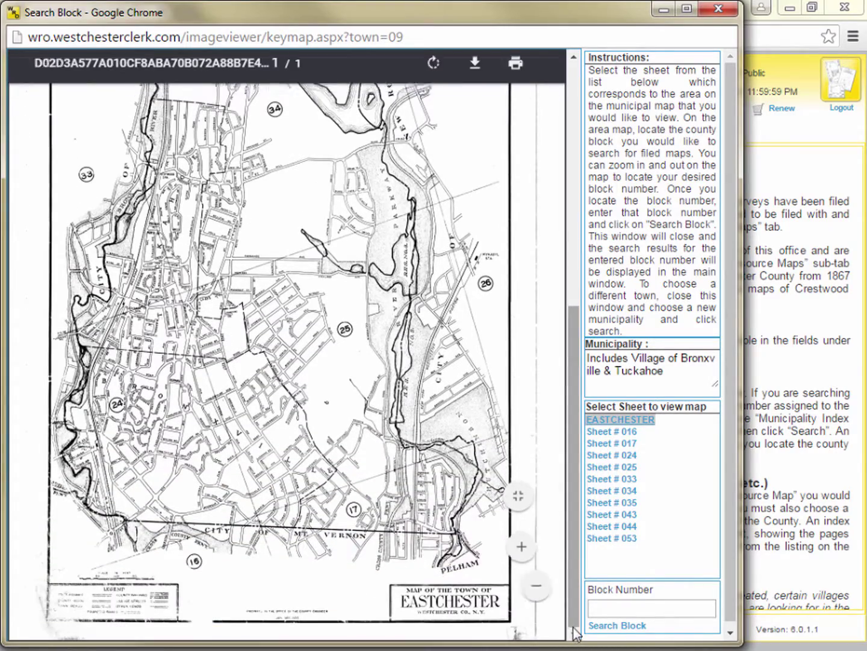
pyautogui.click(517, 547)
pyautogui.click(518, 547)
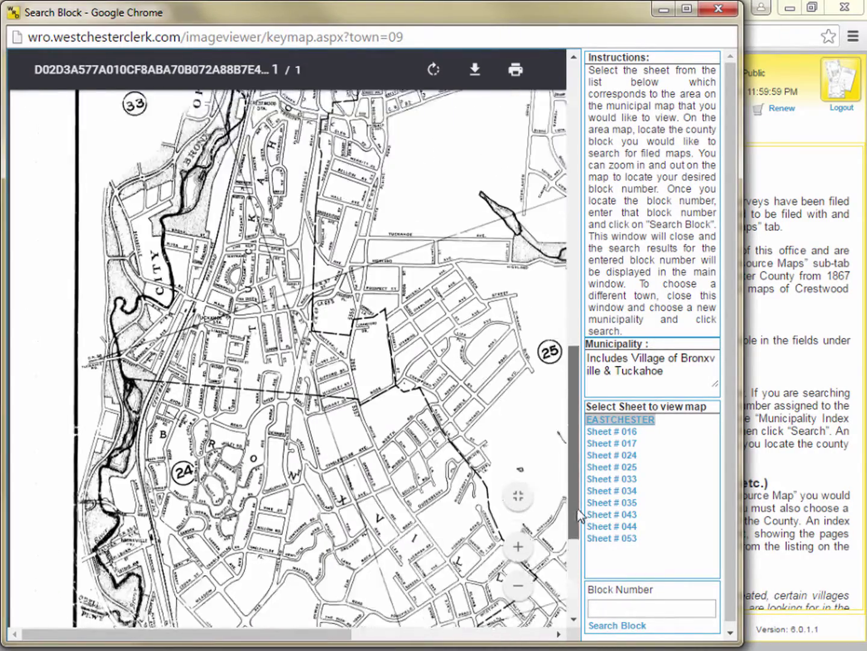
pyautogui.click(516, 547)
pyautogui.click(517, 549)
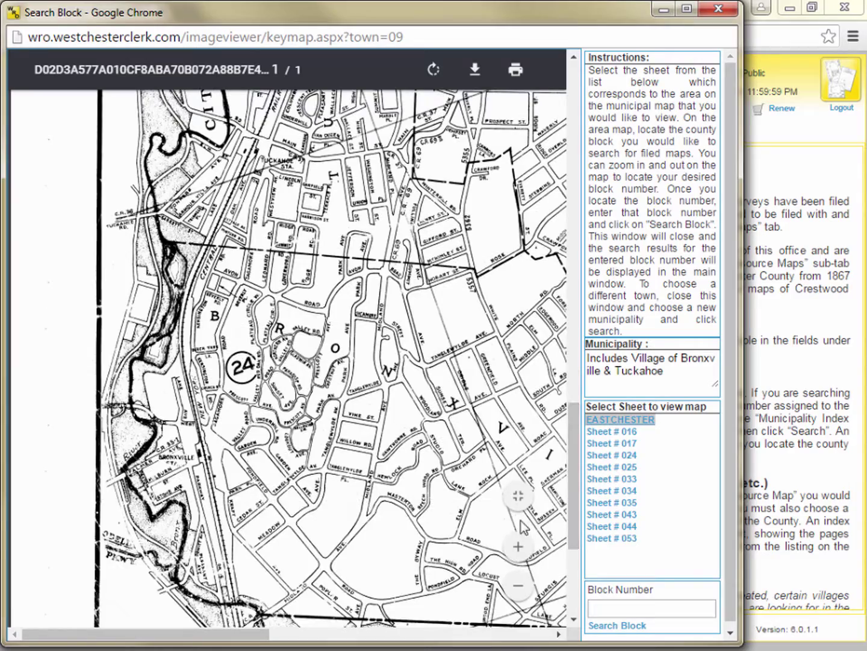
pyautogui.click(518, 548)
pyautogui.click(518, 547)
pyautogui.click(519, 549)
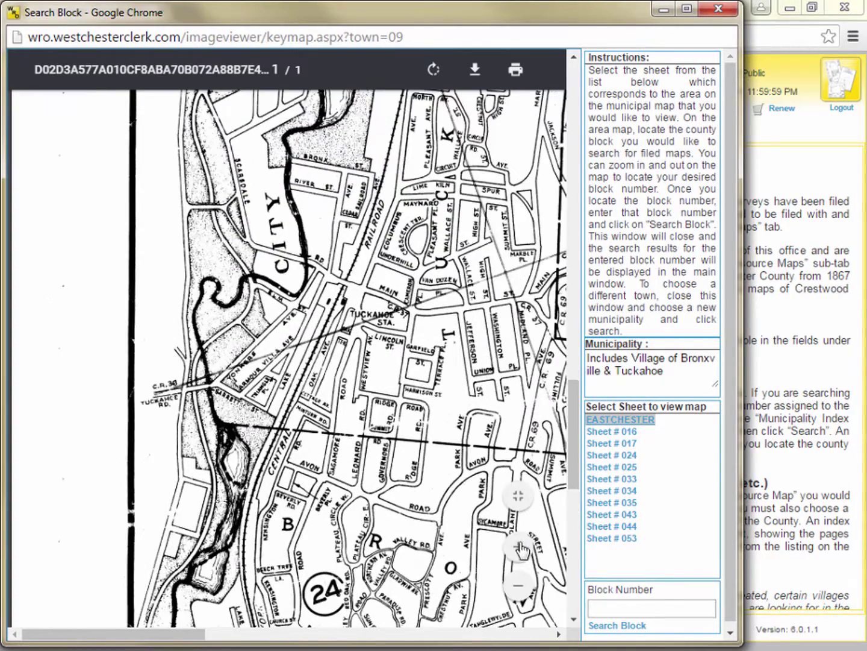
pyautogui.click(225, 633)
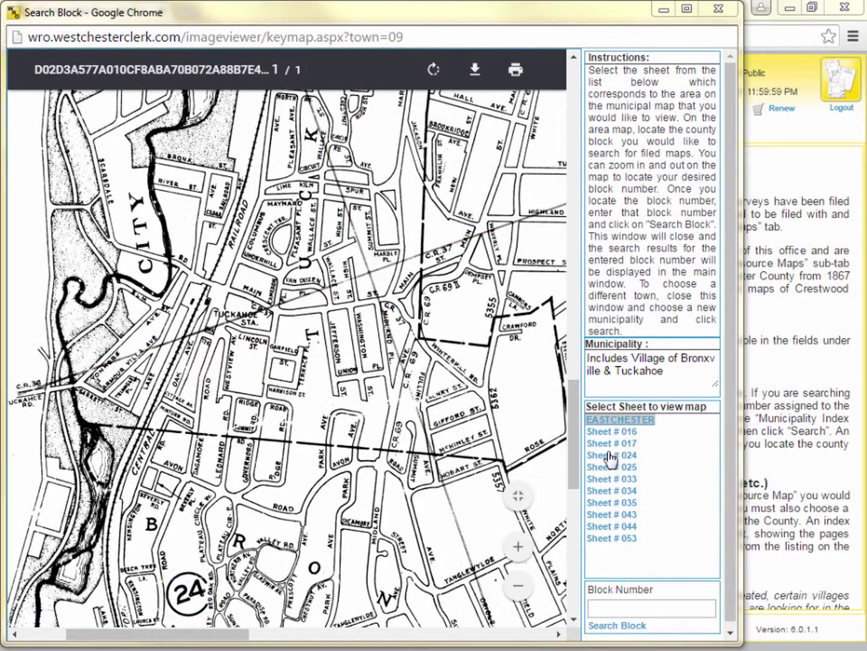
# Open the Sheet # 024 block map and zoom in four steps to find block 2825
pyautogui.click(611, 455)
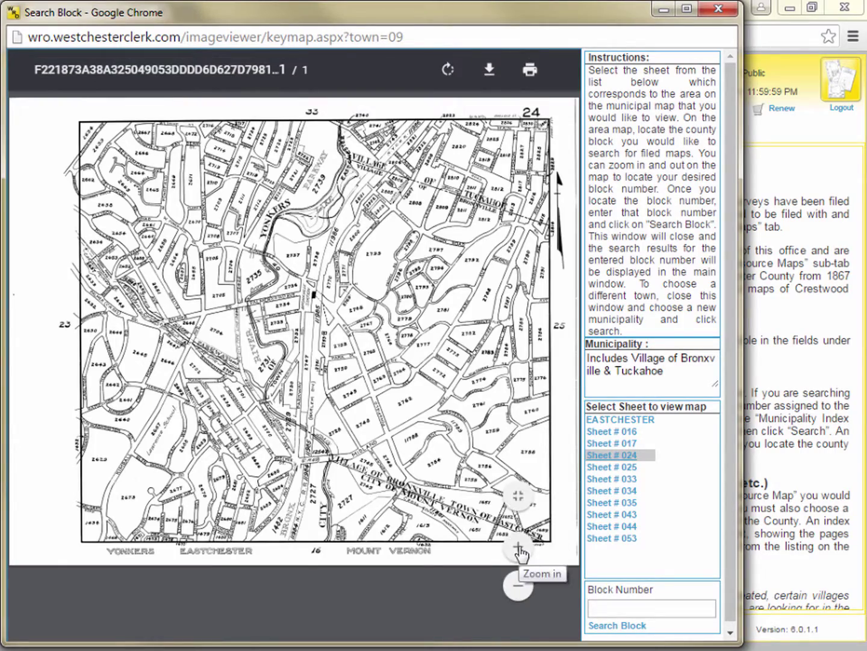
pyautogui.click(517, 546)
pyautogui.click(518, 546)
pyautogui.click(518, 547)
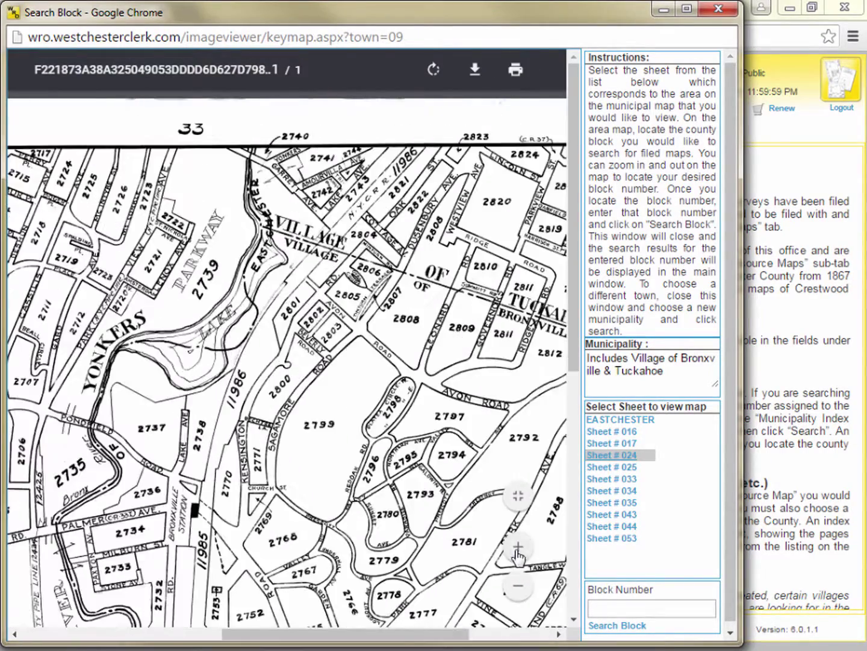
pyautogui.click(518, 546)
pyautogui.moveTo(463, 634); pyautogui.dragTo(490, 635)
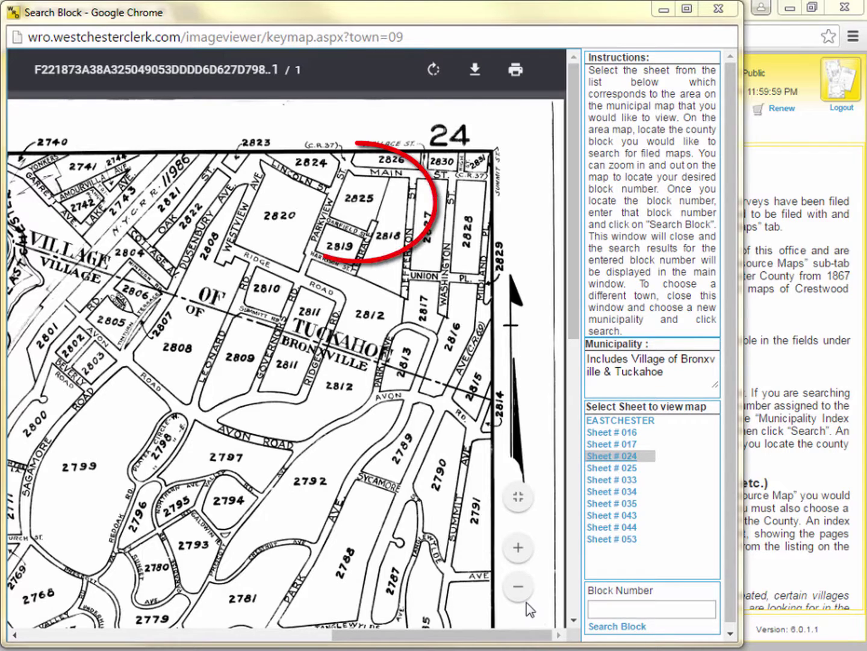
# Search filed maps by block number 2825
pyautogui.click(608, 610)
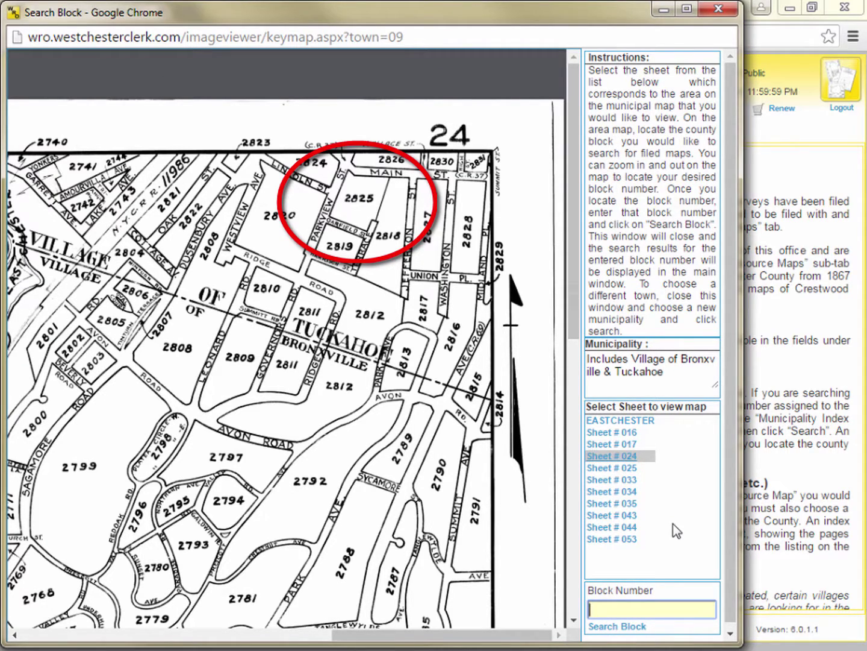
pyautogui.write('2825')
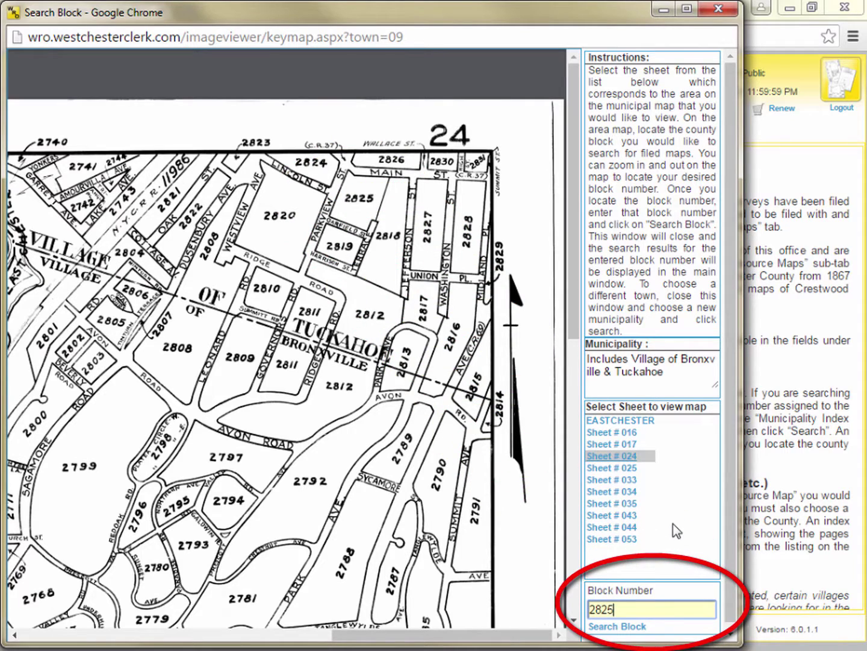
pyautogui.click(628, 630)
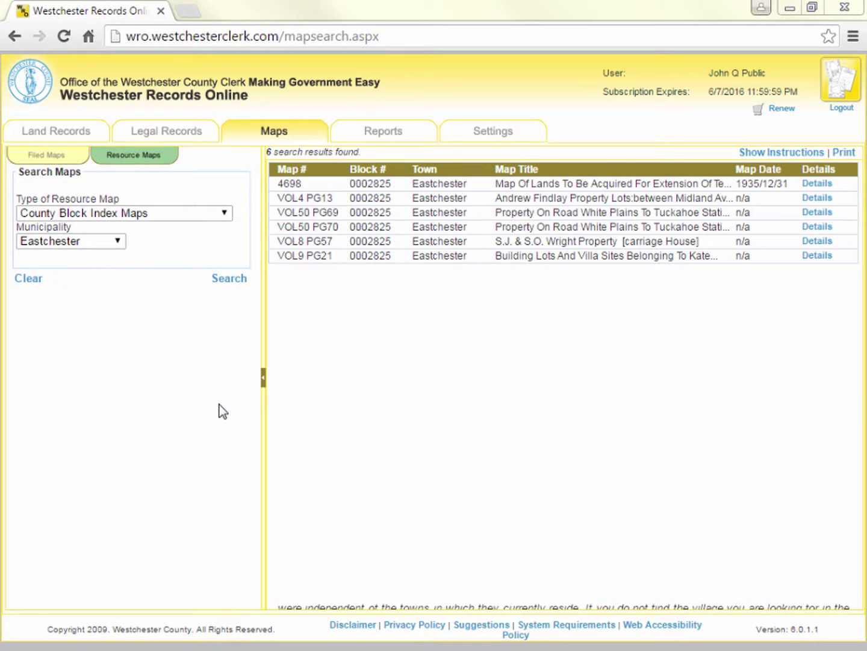
# Open the Type of Resource Map list to pick a different map type
pyautogui.click(225, 214)
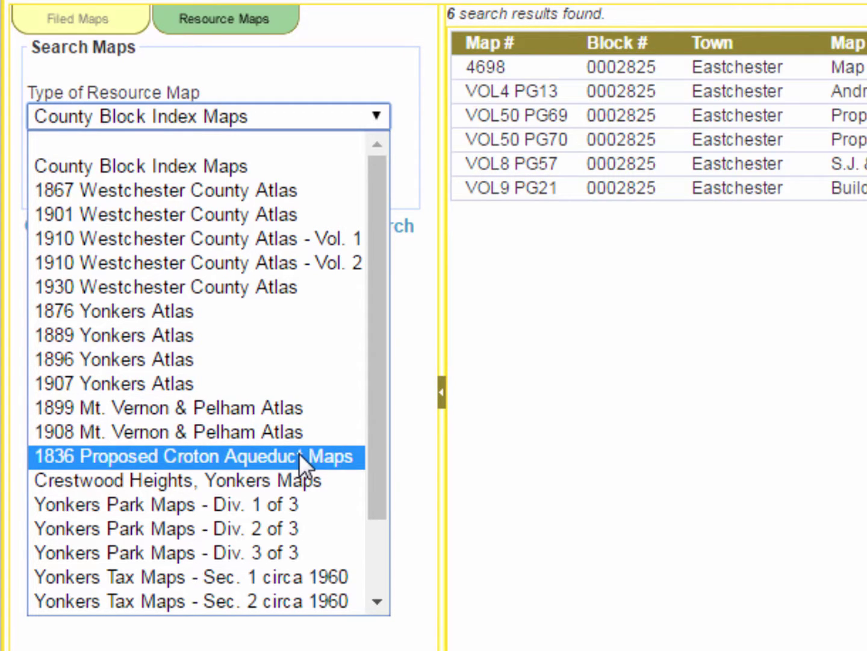
# Set the map type to 1836 Proposed Croton Aqueduct Maps, then browse the type list again
pyautogui.click(299, 456)
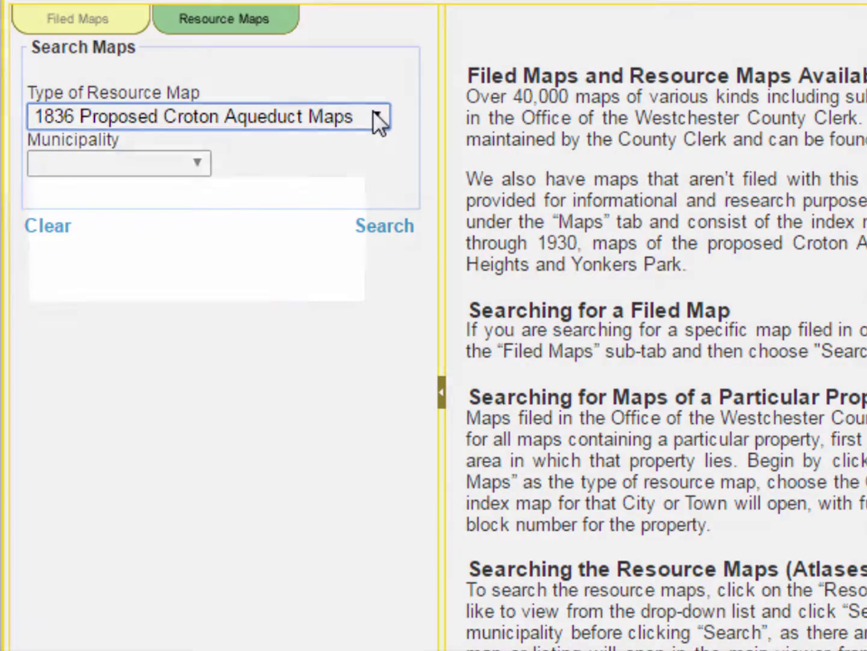
pyautogui.click(374, 114)
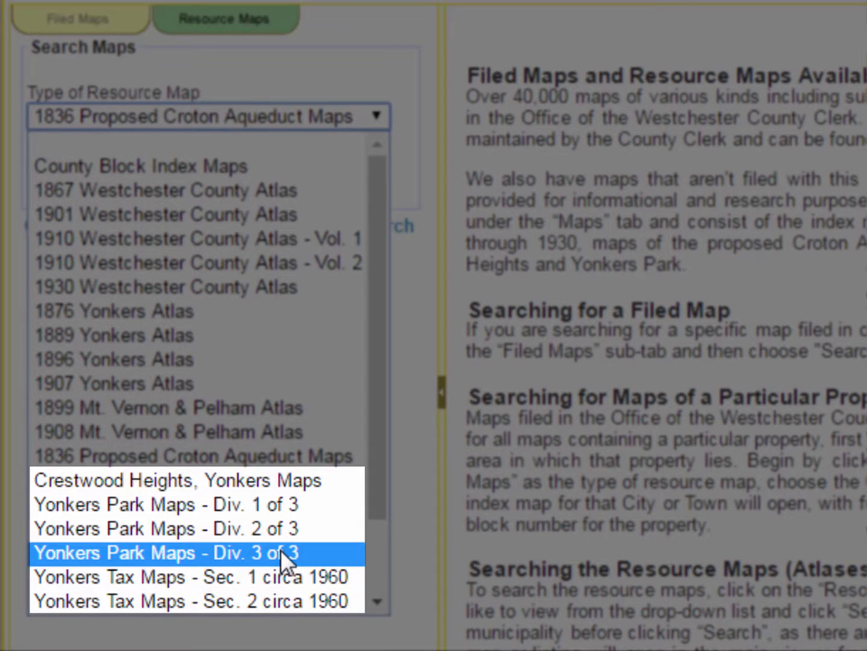
pyautogui.scroll(-2, 282, 546)
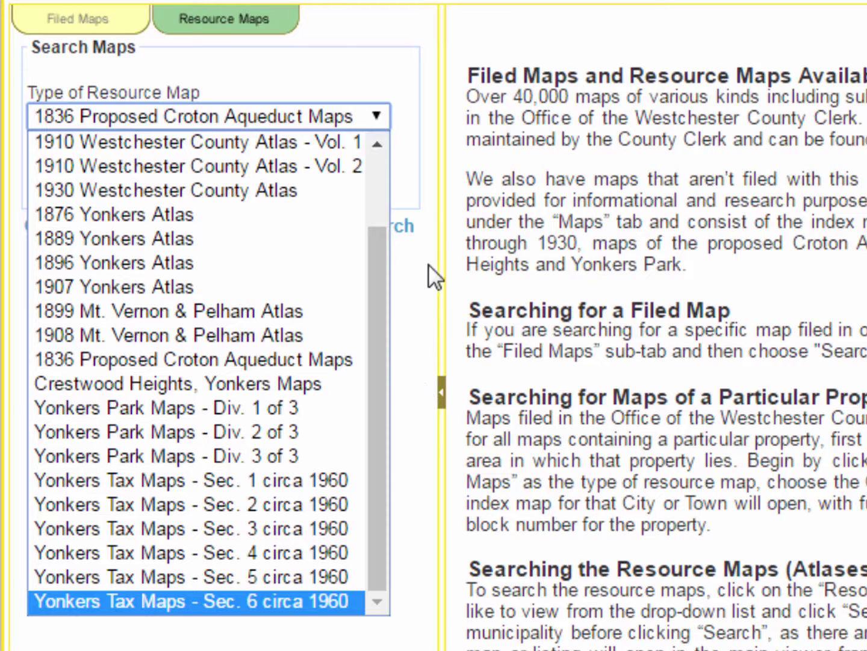
pyautogui.click(381, 112)
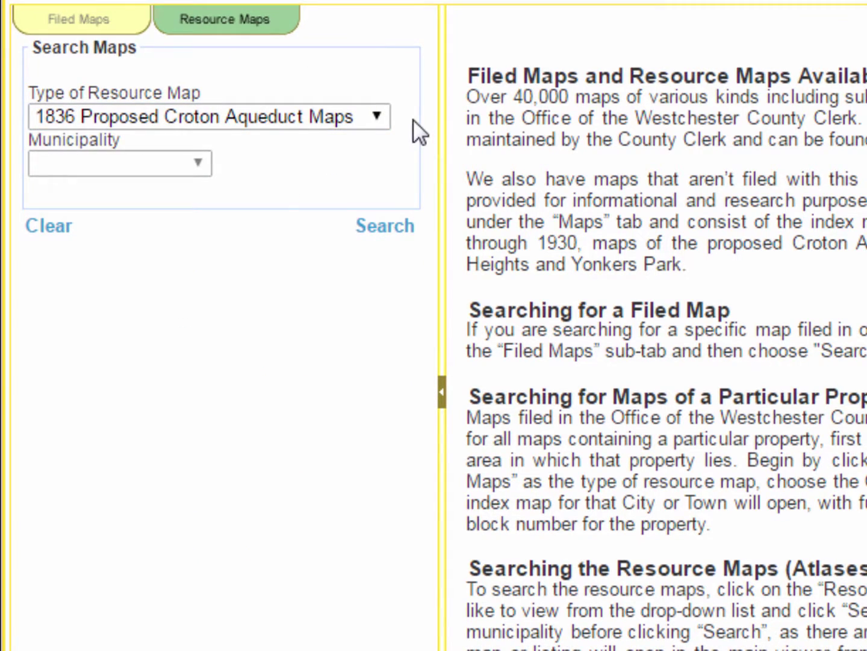
pyautogui.click(377, 117)
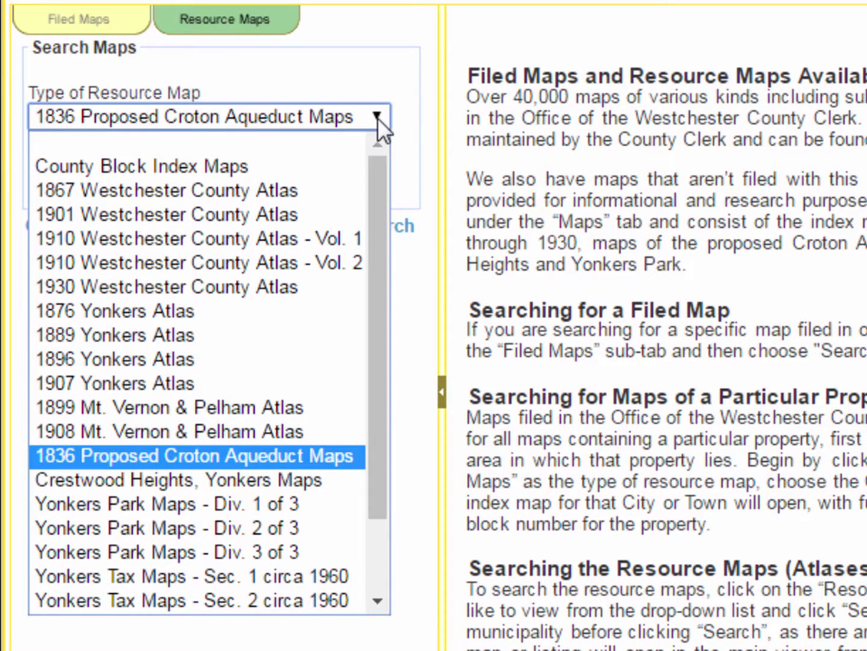
# Search the 1930 Westchester County Atlas for Mamaroneck and open the Sheet # SI plan index
pyautogui.click(263, 284)
pyautogui.click(199, 164)
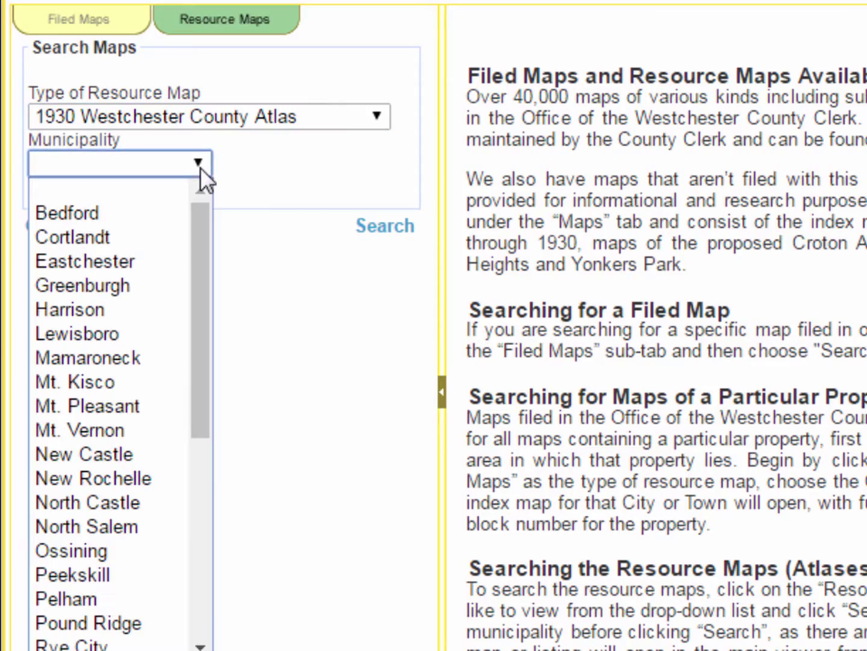
pyautogui.click(117, 361)
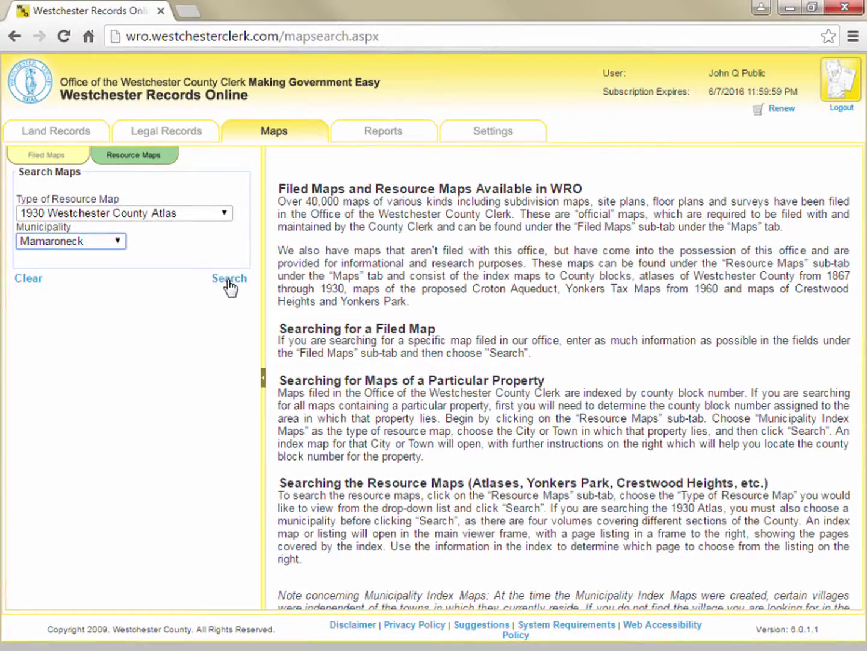
pyautogui.click(229, 279)
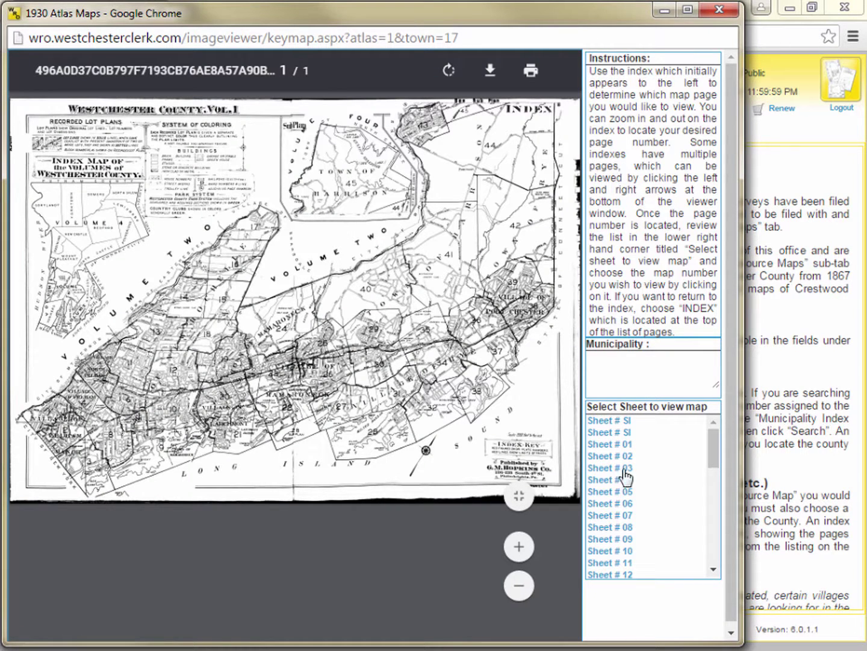
pyautogui.click(625, 433)
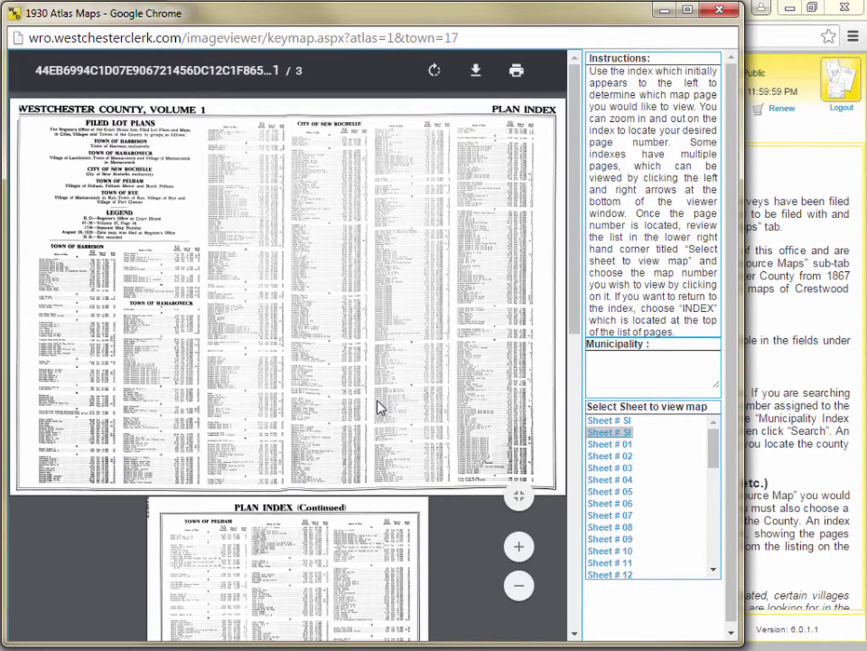
# Zoom the plan index in six steps onto the Town of Mamaroneck listings
pyautogui.scroll(-1, 381, 422)
pyautogui.scroll(-10, 380, 434)
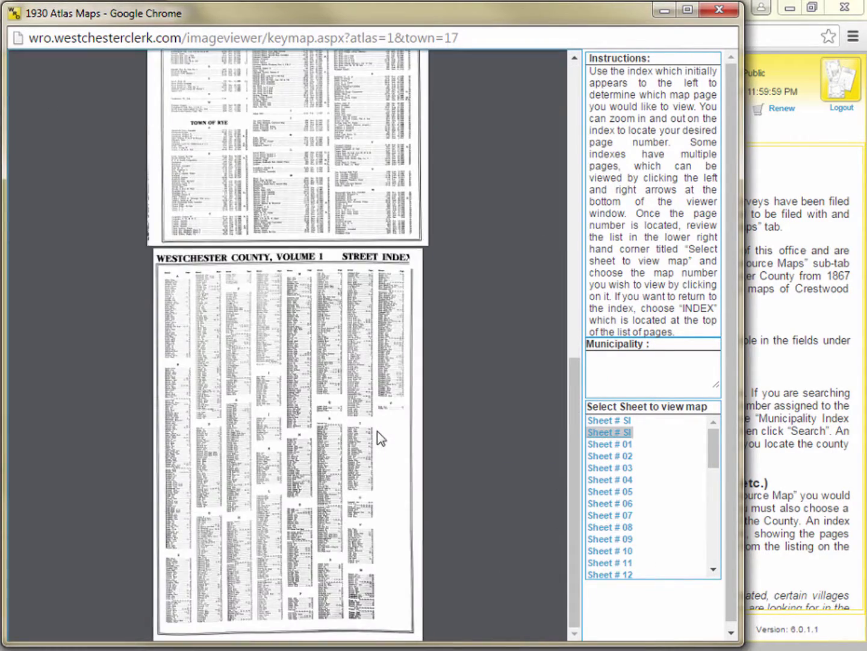
pyautogui.scroll(9, 380, 435)
pyautogui.click(519, 548)
pyautogui.click(519, 548)
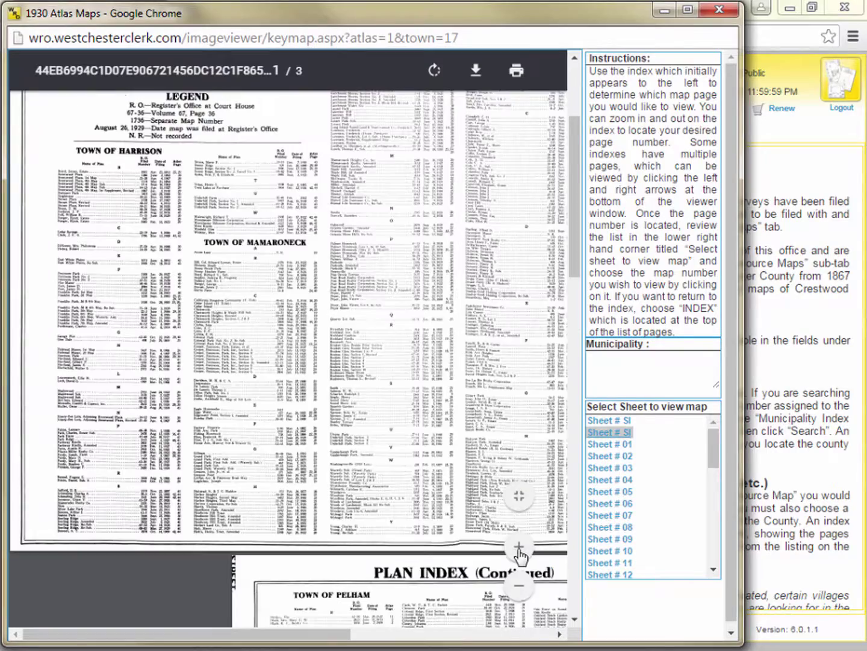
pyautogui.click(519, 548)
pyautogui.click(519, 549)
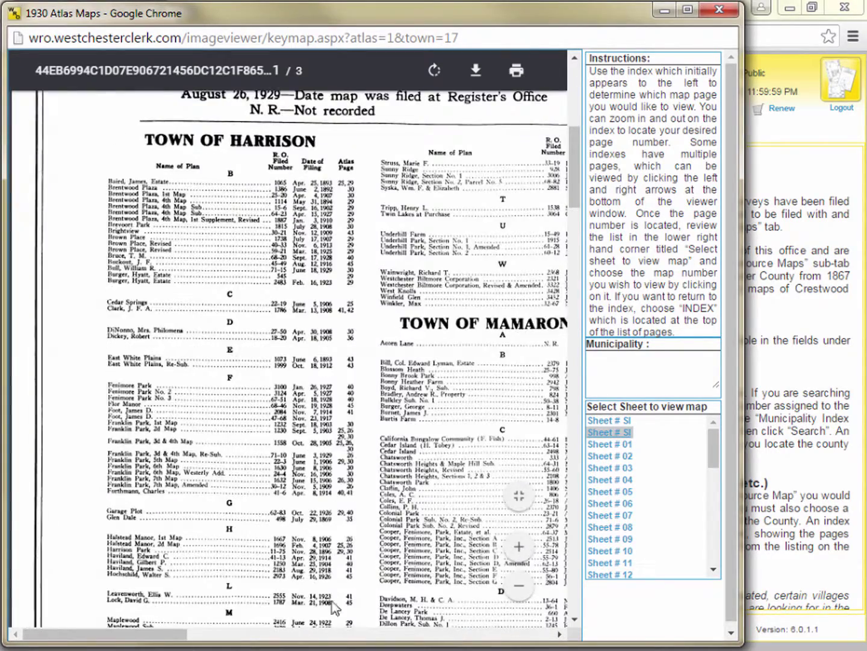
pyautogui.click(519, 549)
pyautogui.click(519, 548)
pyautogui.scroll(-1, 392, 500)
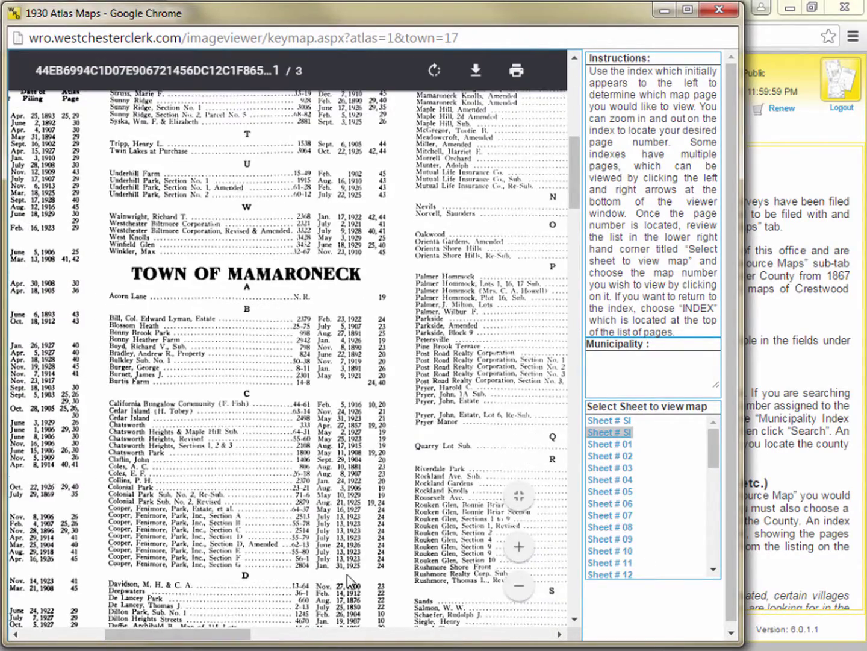
# Open 1930 atlas Sheet # 19 and zoom in once
pyautogui.scroll(-3, 560, 567)
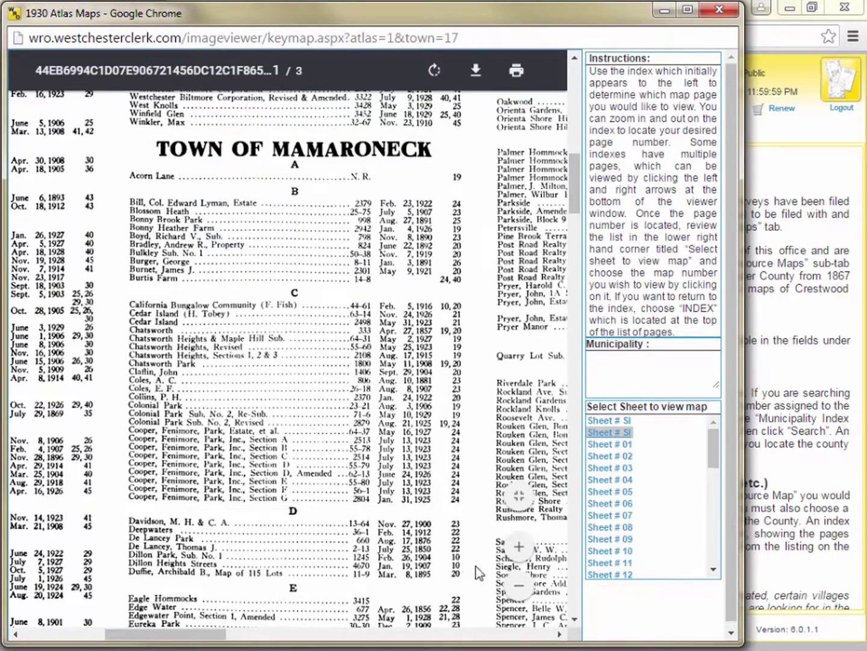
pyautogui.scroll(-3, 608, 542)
pyautogui.click(610, 556)
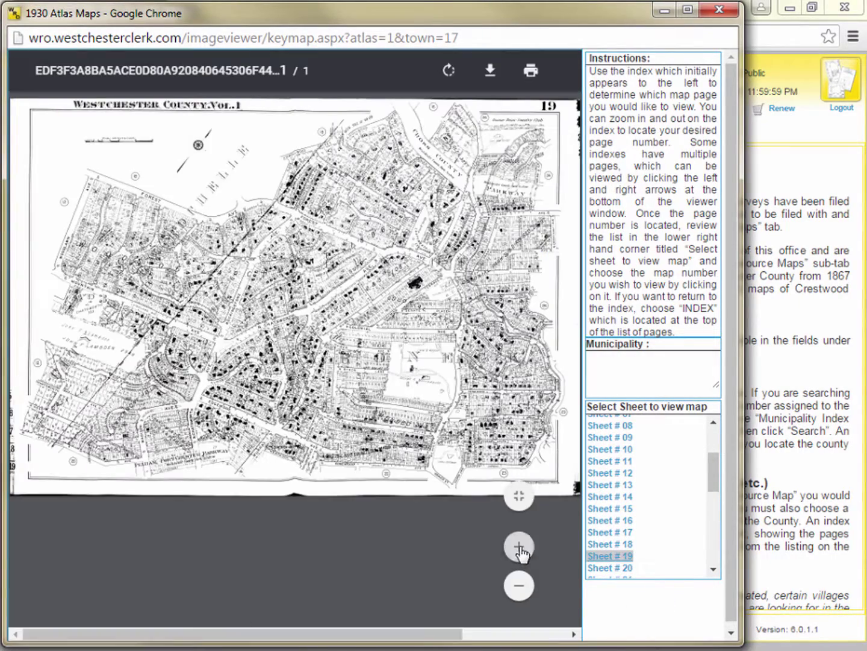
pyautogui.click(519, 546)
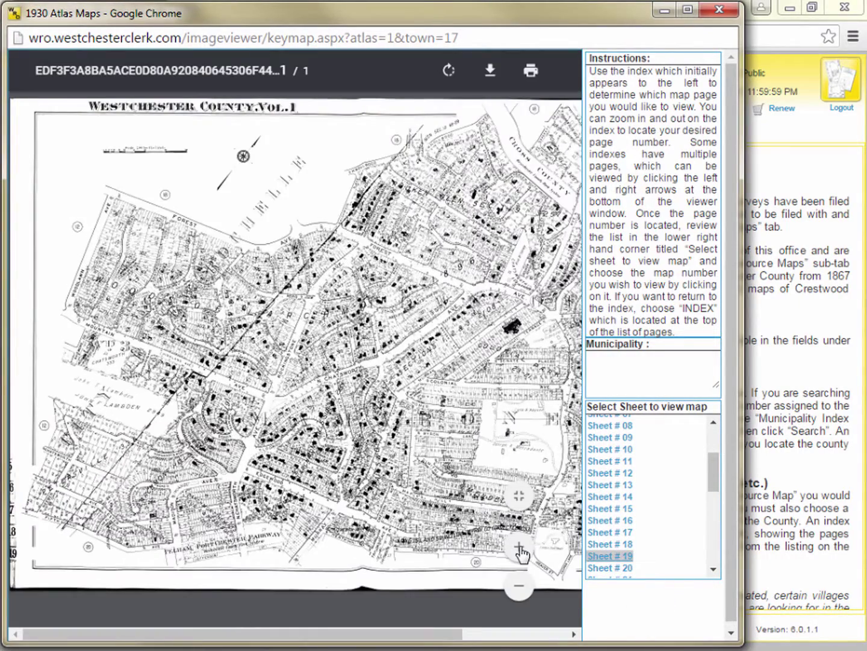
pyautogui.scroll(4, 392, 626)
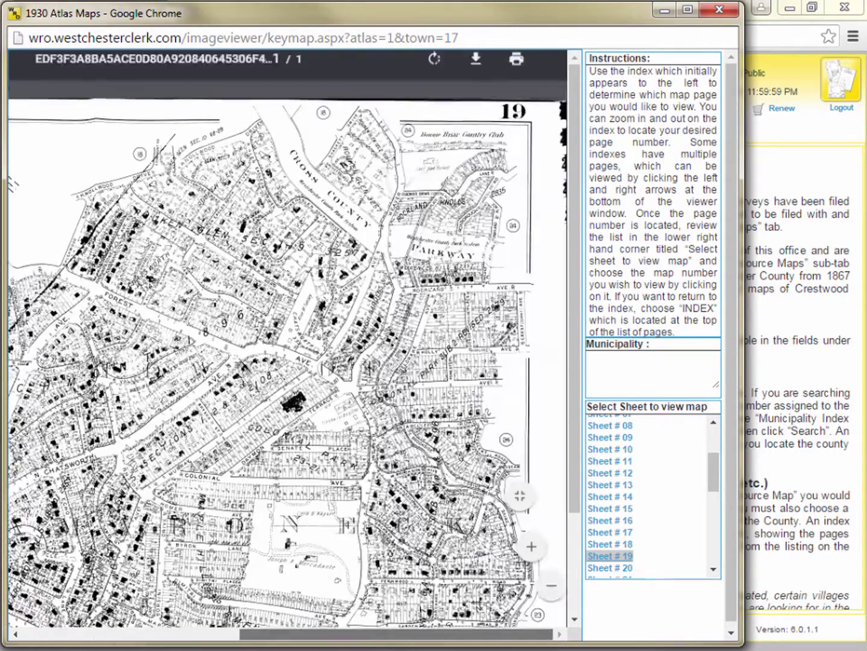
pyautogui.moveTo(576, 475); pyautogui.dragTo(578, 579)
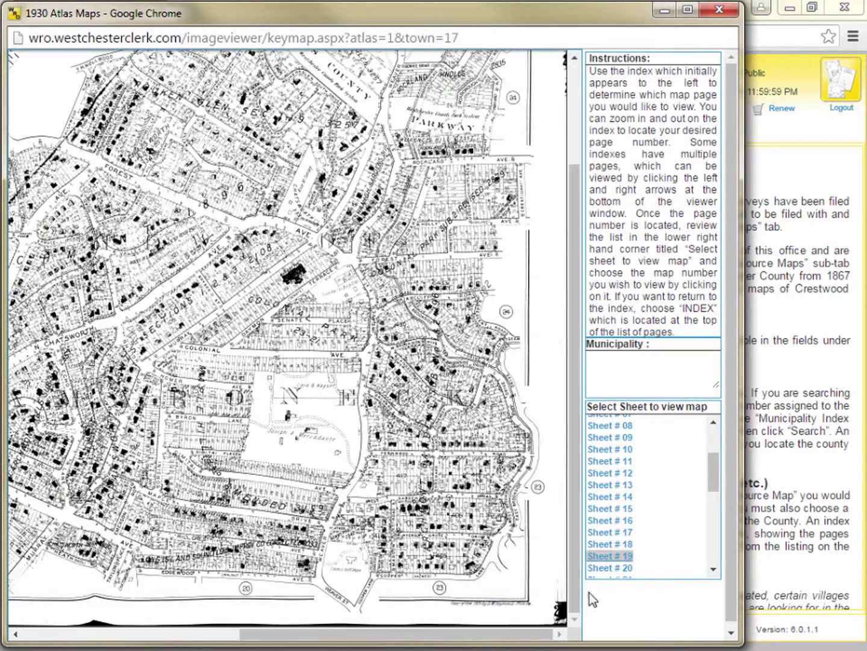
# Open Sheet # 20 and magnify it onto the Forest Park, Addison St and S. Chatsworth blocks
pyautogui.click(622, 570)
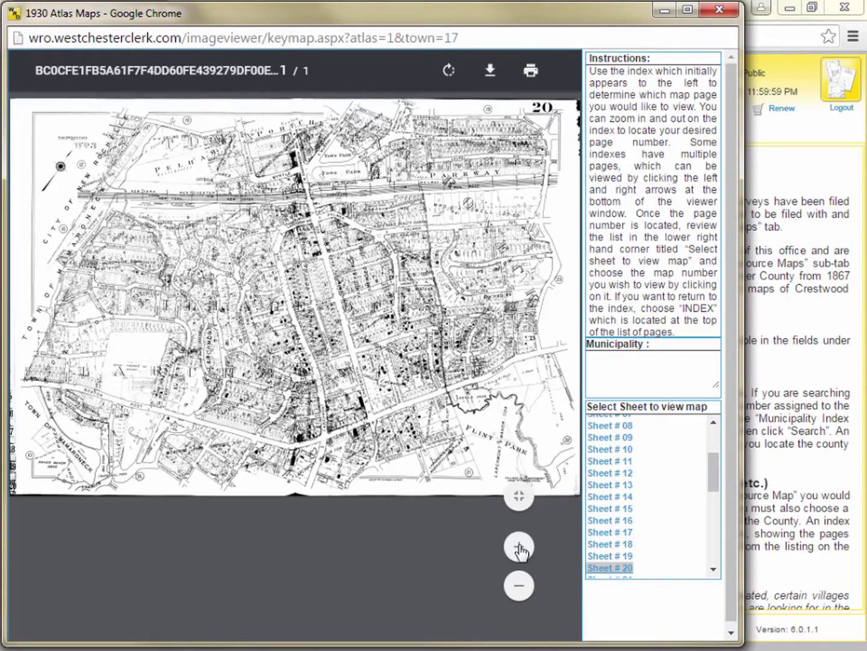
pyautogui.click(519, 547)
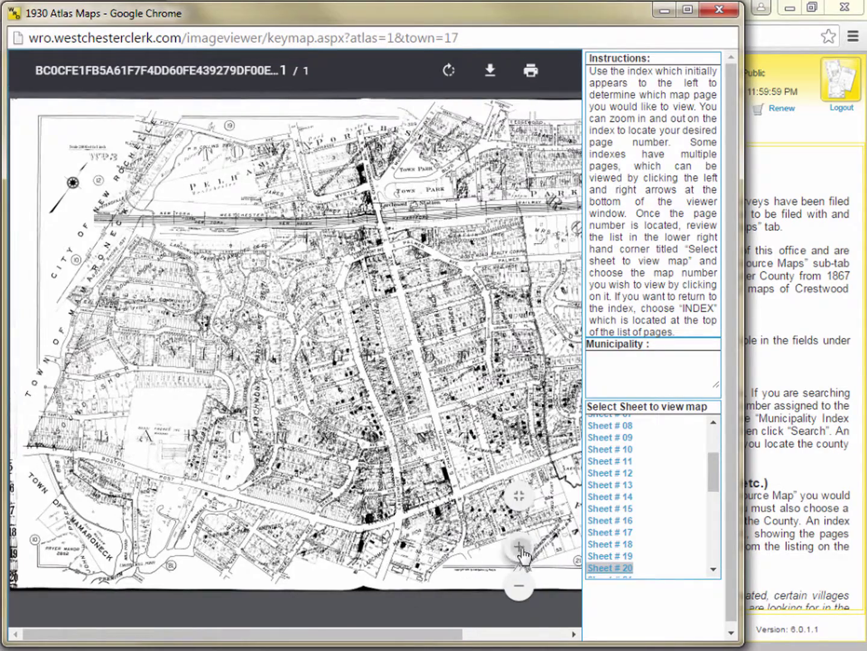
pyautogui.click(519, 547)
pyautogui.moveTo(252, 634); pyautogui.dragTo(384, 634)
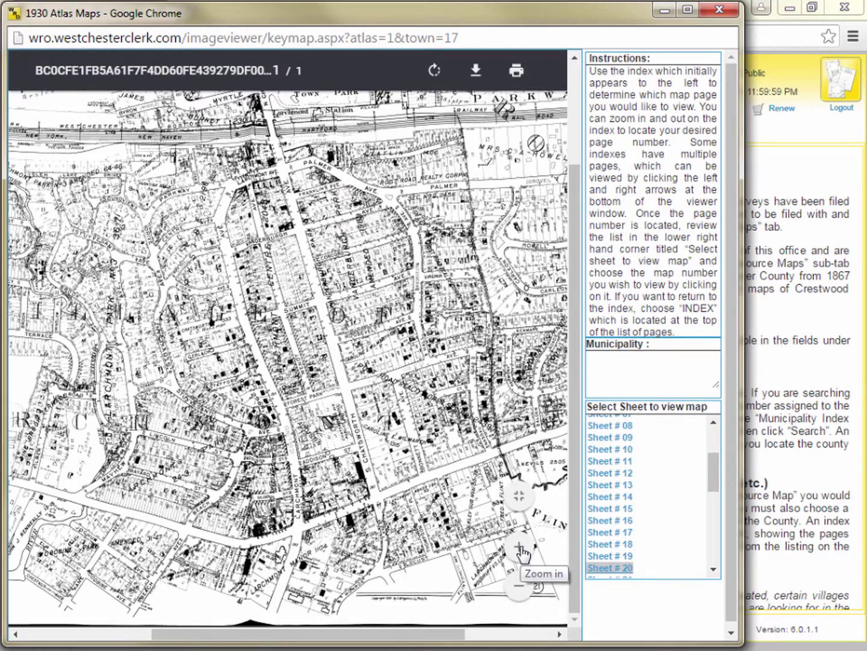
pyautogui.click(519, 547)
pyautogui.click(519, 547)
pyautogui.moveTo(283, 634); pyautogui.dragTo(335, 640)
pyautogui.click(519, 546)
pyautogui.moveTo(573, 529); pyautogui.dragTo(573, 539)
pyautogui.click(519, 547)
pyautogui.click(520, 546)
pyautogui.moveTo(350, 637); pyautogui.dragTo(363, 640)
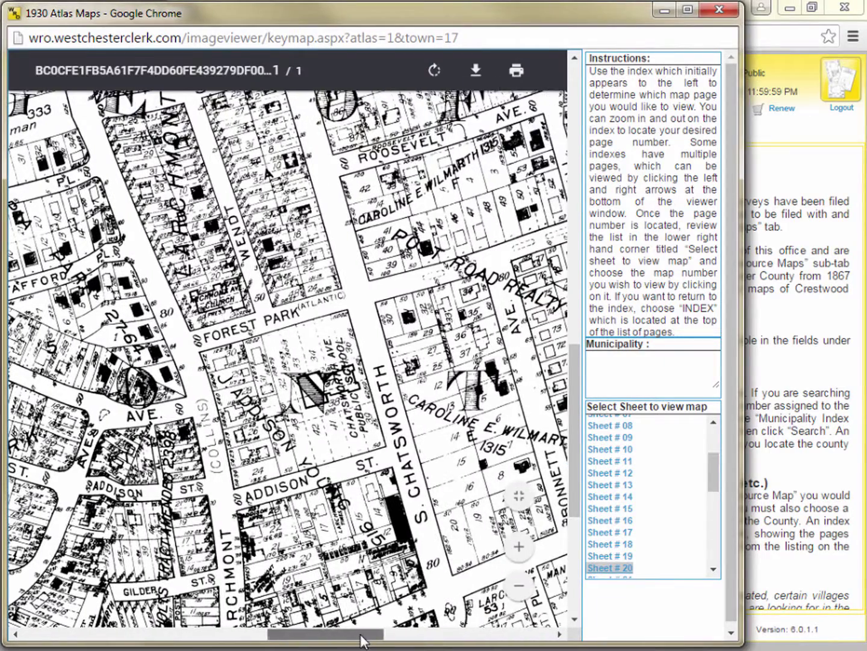
# Close the 1930 atlas window and search the 1867 Westchester County Atlas index
pyautogui.click(719, 10)
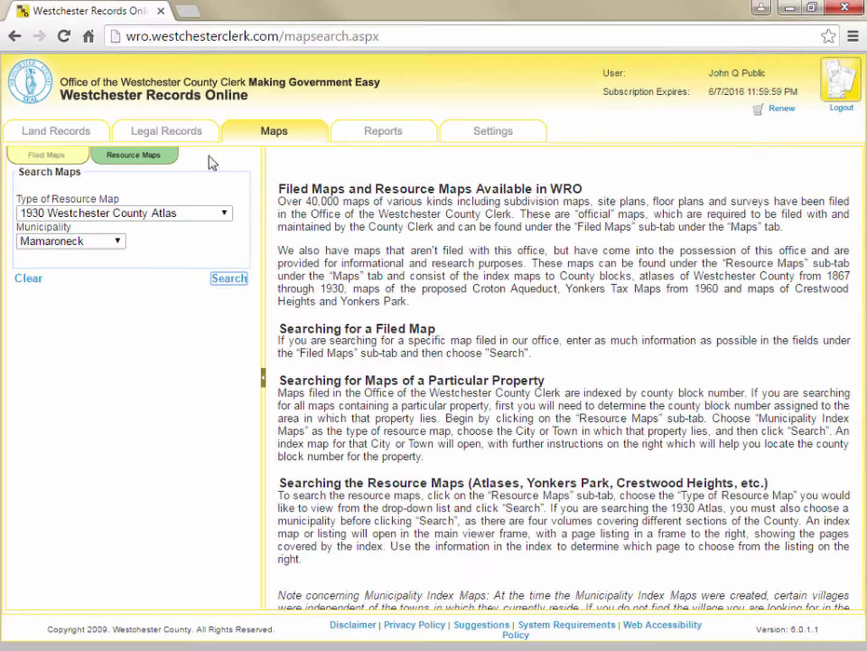
pyautogui.click(223, 214)
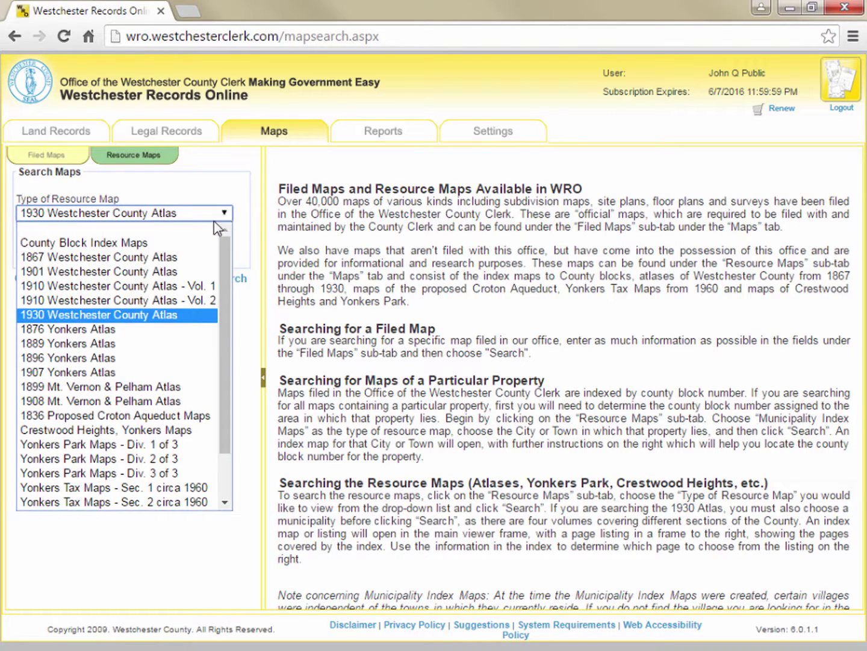
pyautogui.click(188, 258)
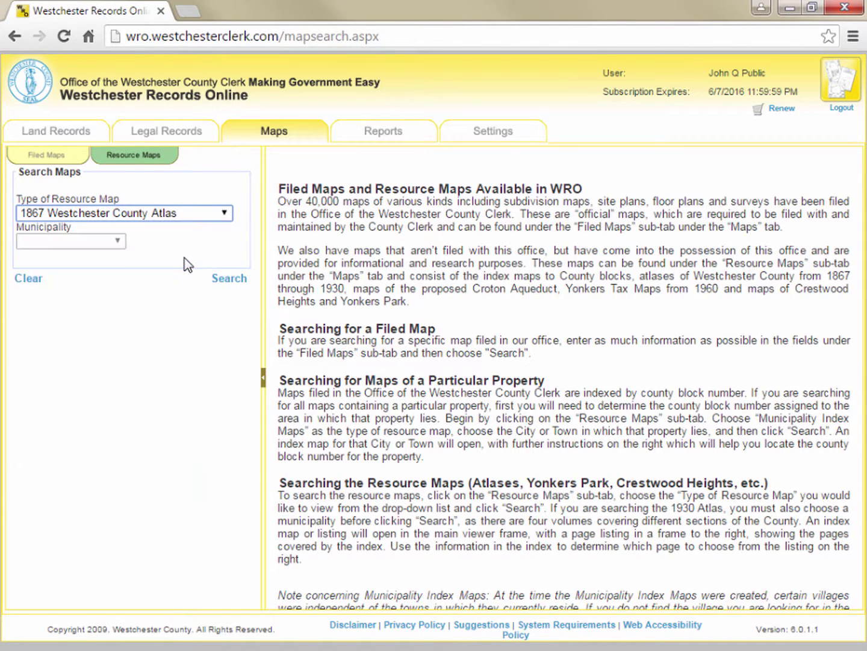
pyautogui.click(227, 280)
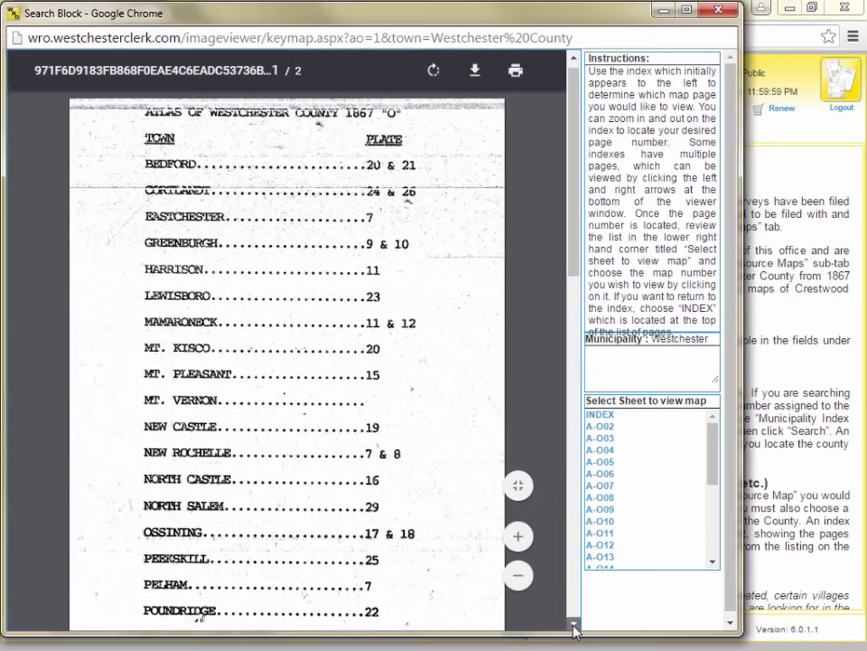
# Open 1867 atlas sheet A-O11 and zoom in around White Plains and Harrison
pyautogui.click(573, 624)
pyautogui.click(573, 624)
pyautogui.click(573, 624)
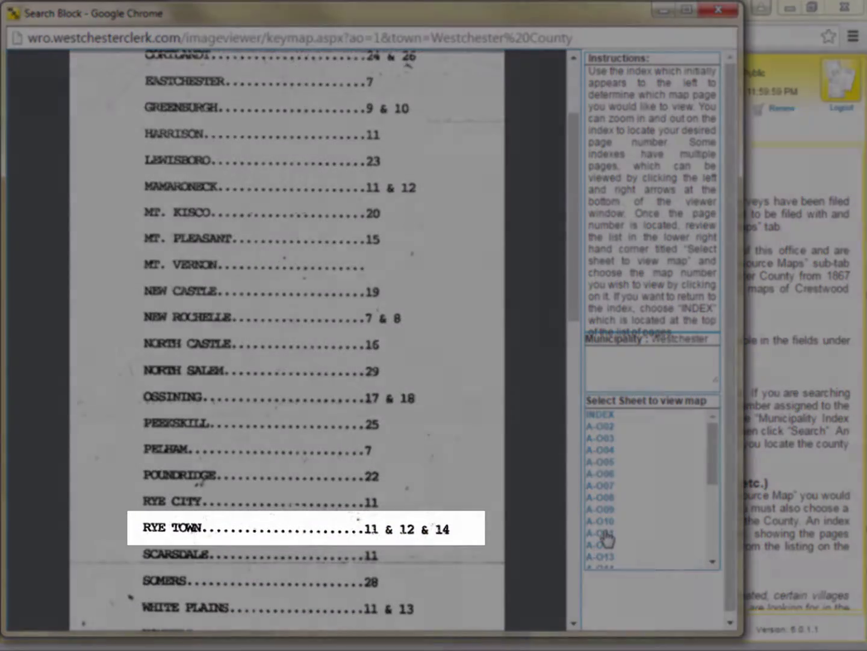
pyautogui.click(605, 535)
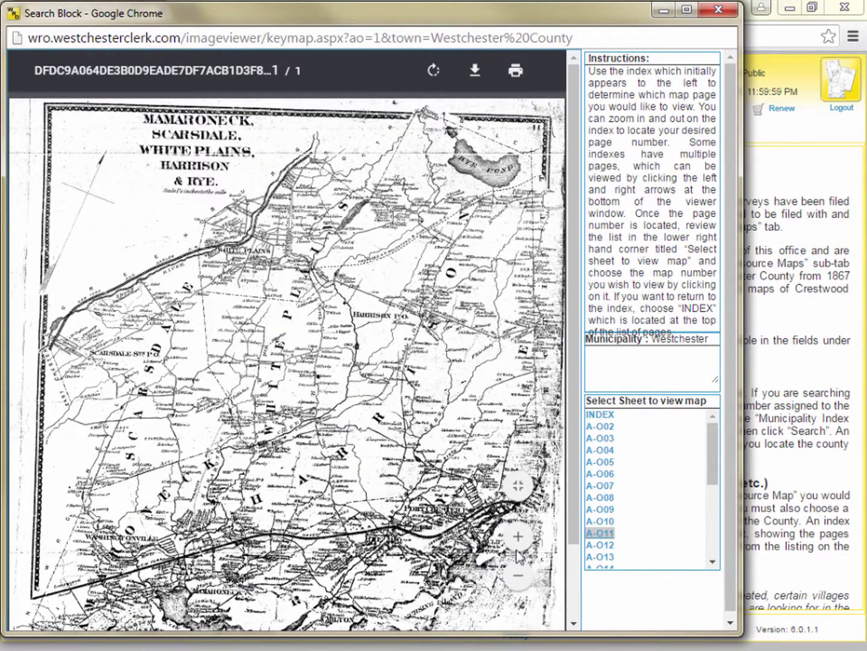
pyautogui.scroll(-3, 575, 523)
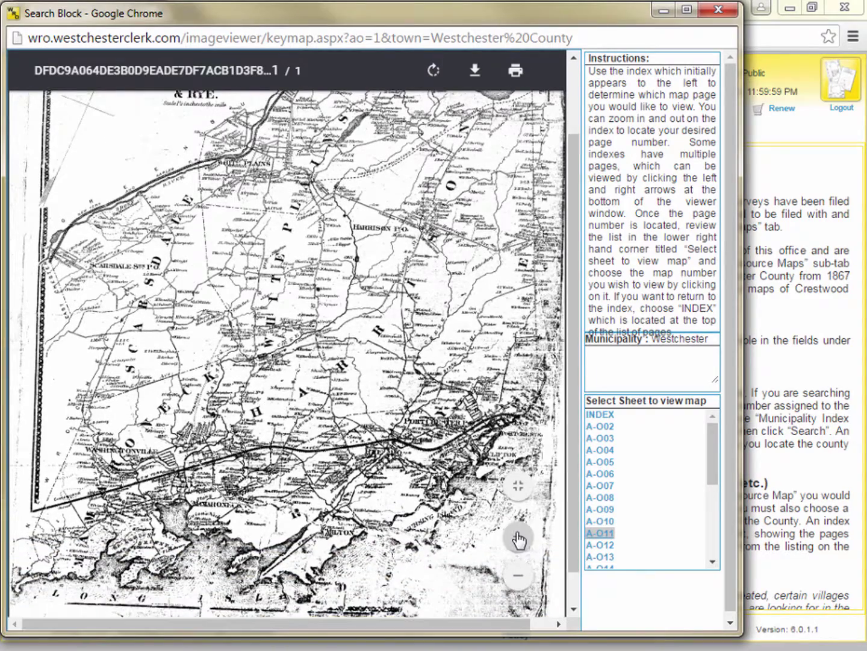
pyautogui.click(517, 538)
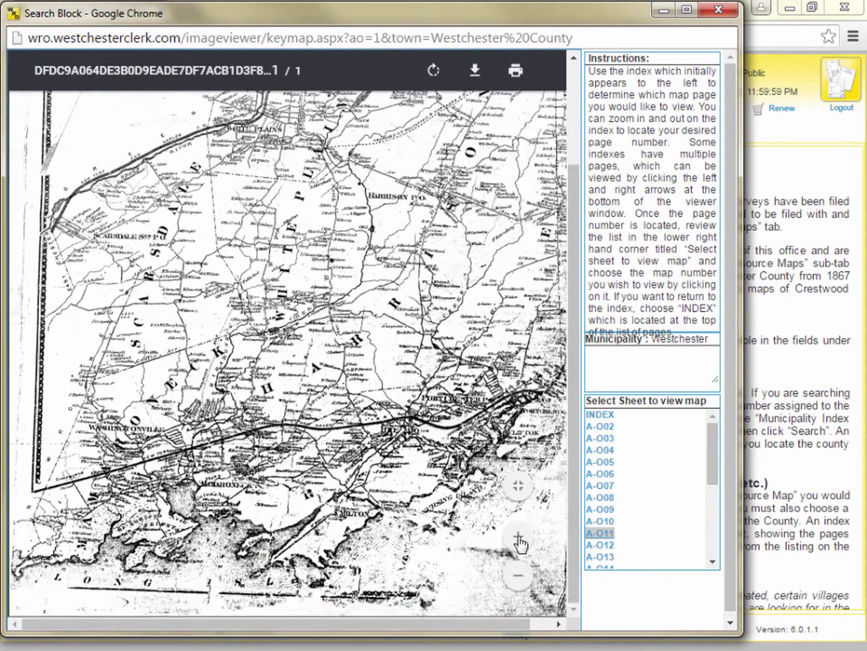
pyautogui.click(518, 538)
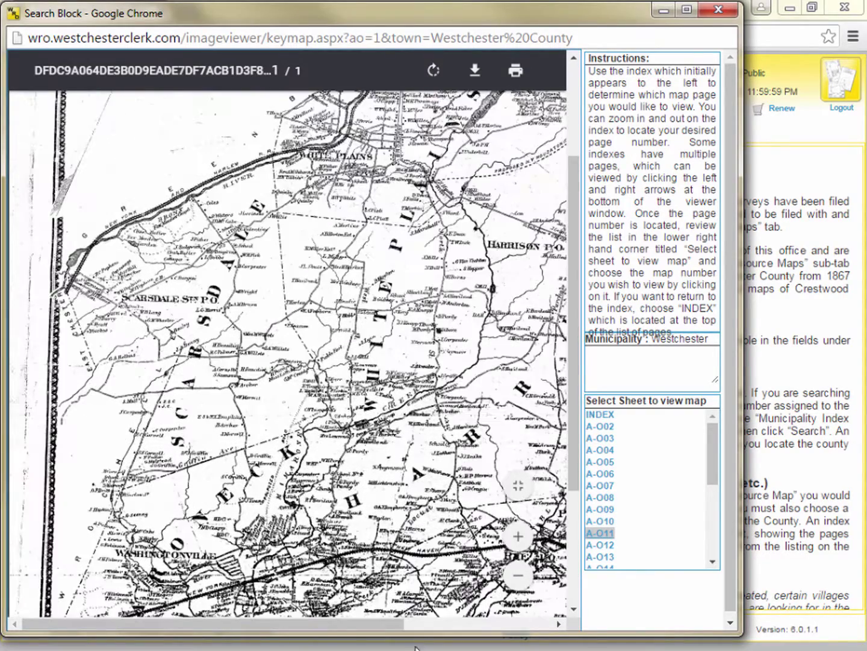
pyautogui.moveTo(380, 623); pyautogui.dragTo(561, 624)
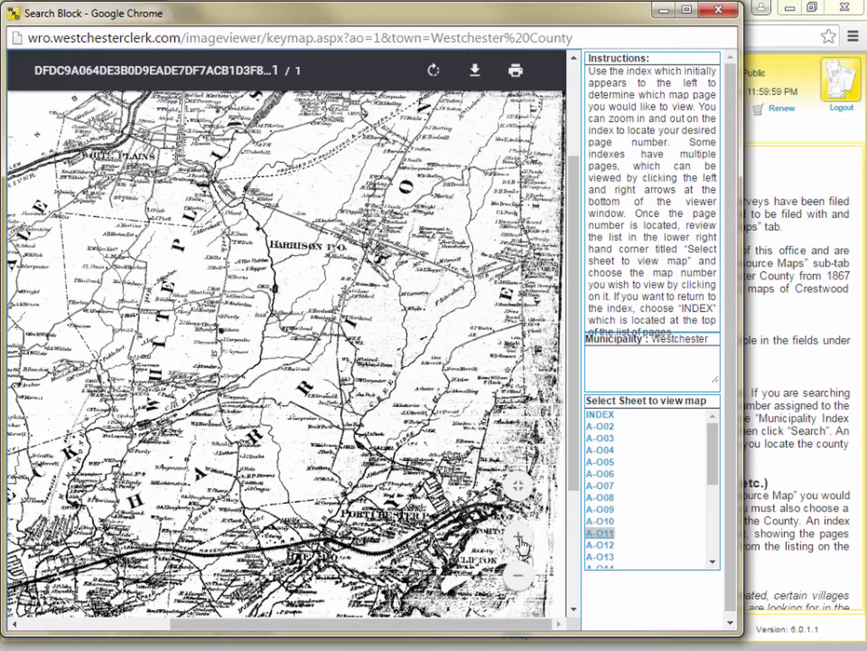
pyautogui.click(520, 540)
pyautogui.moveTo(393, 627); pyautogui.dragTo(550, 615)
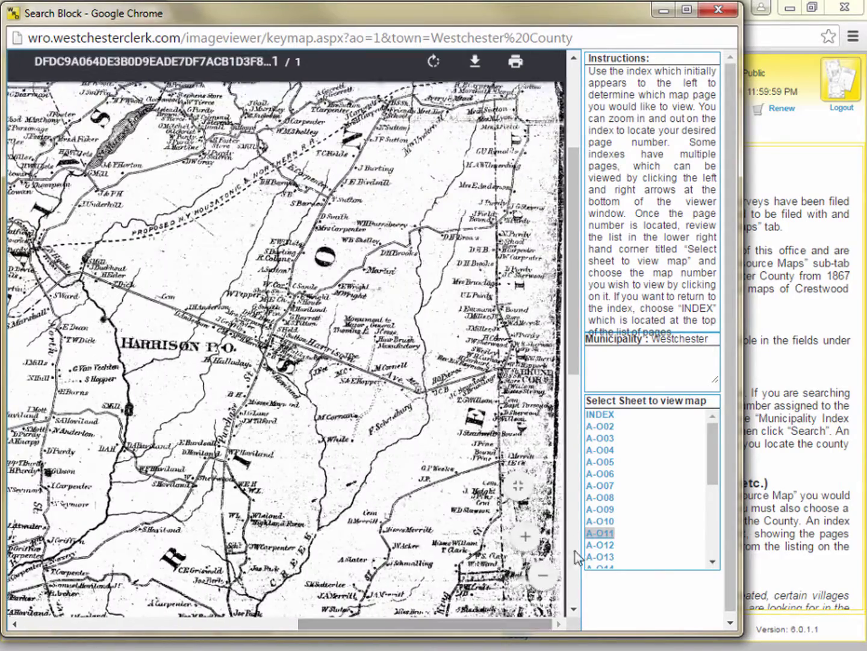
pyautogui.moveTo(574, 333); pyautogui.dragTo(575, 556)
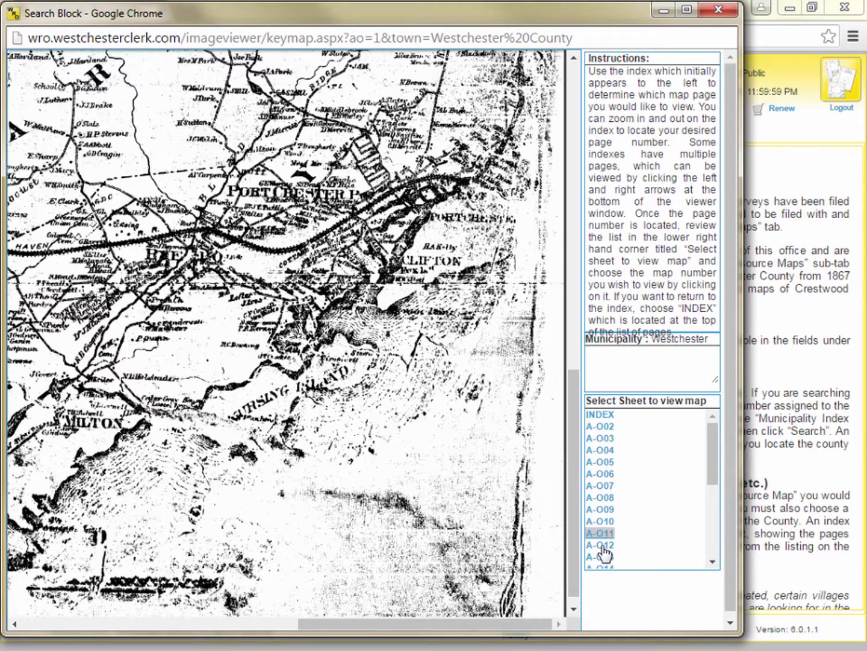
# View sheet A-O12, then display sheet A-O14 showing Port Chester
pyautogui.click(602, 547)
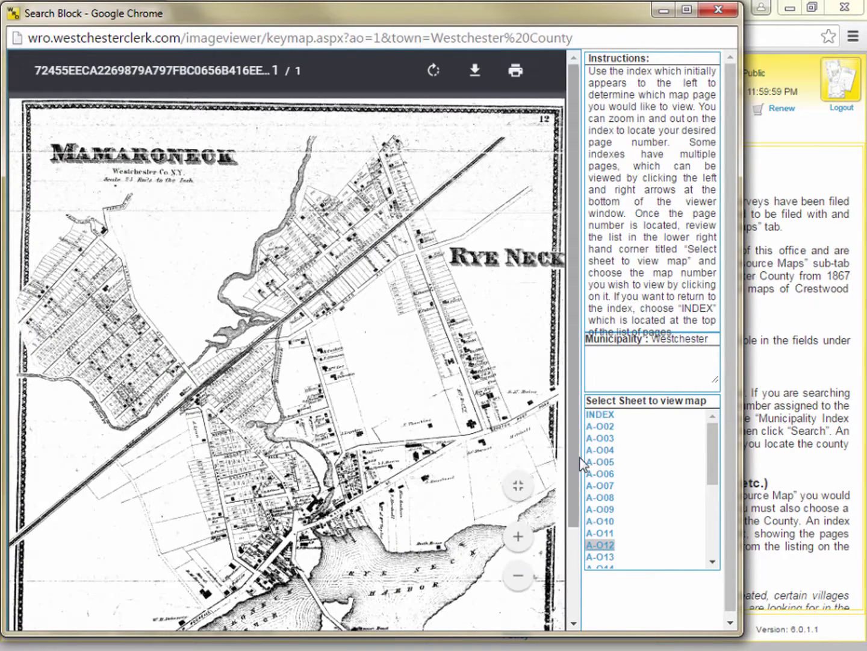
pyautogui.moveTo(572, 457); pyautogui.dragTo(571, 577)
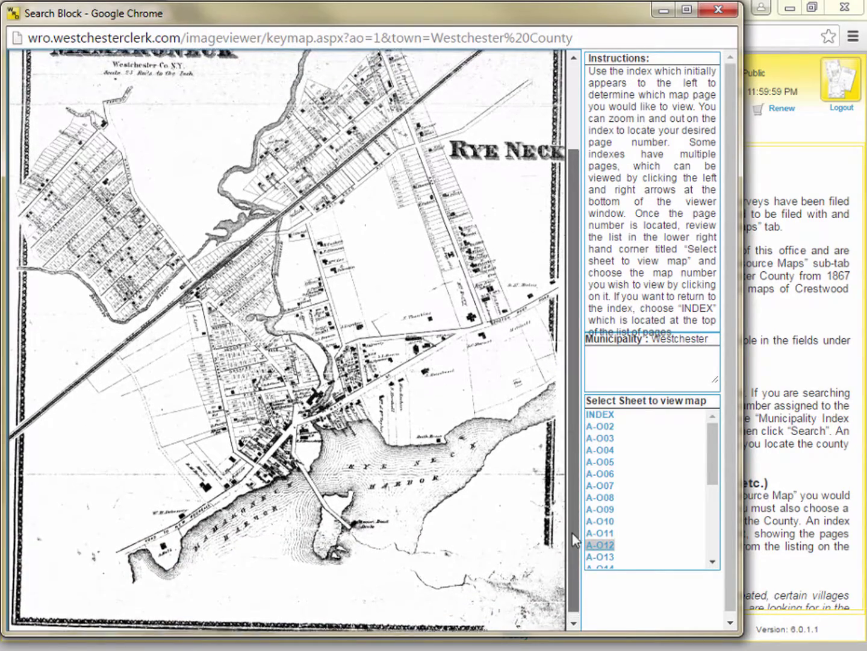
pyautogui.scroll(2, 571, 530)
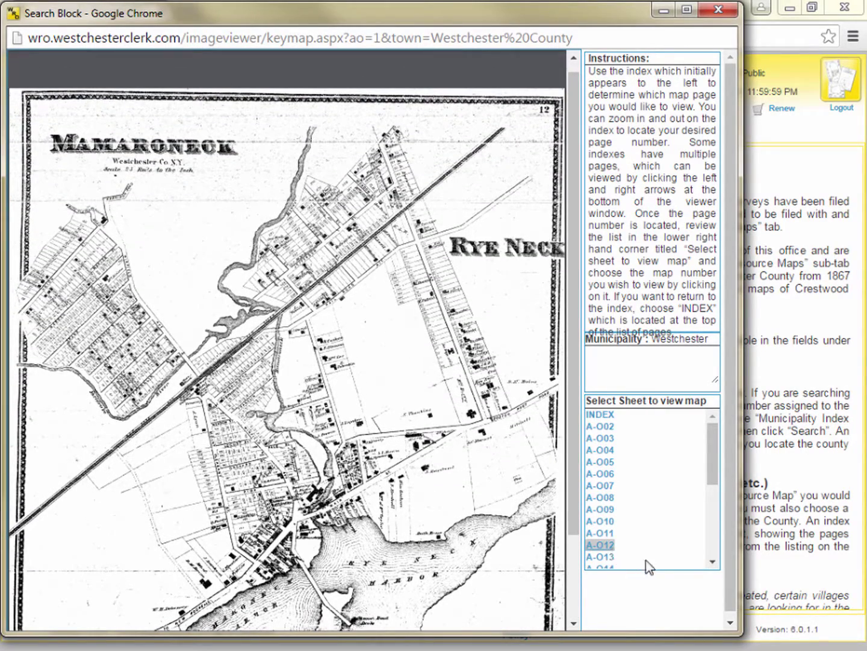
pyautogui.scroll(-1, 715, 566)
pyautogui.click(603, 534)
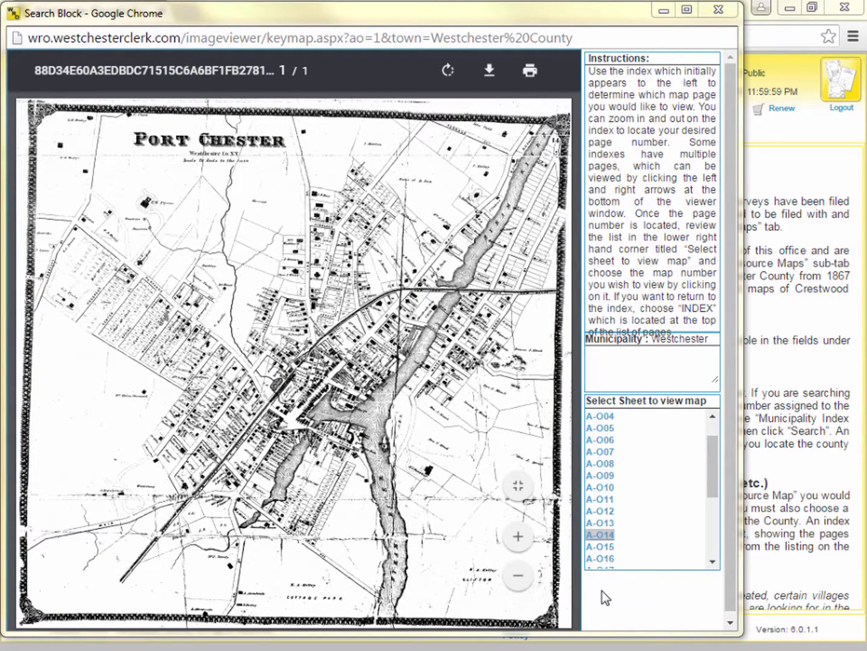
pyautogui.click(517, 540)
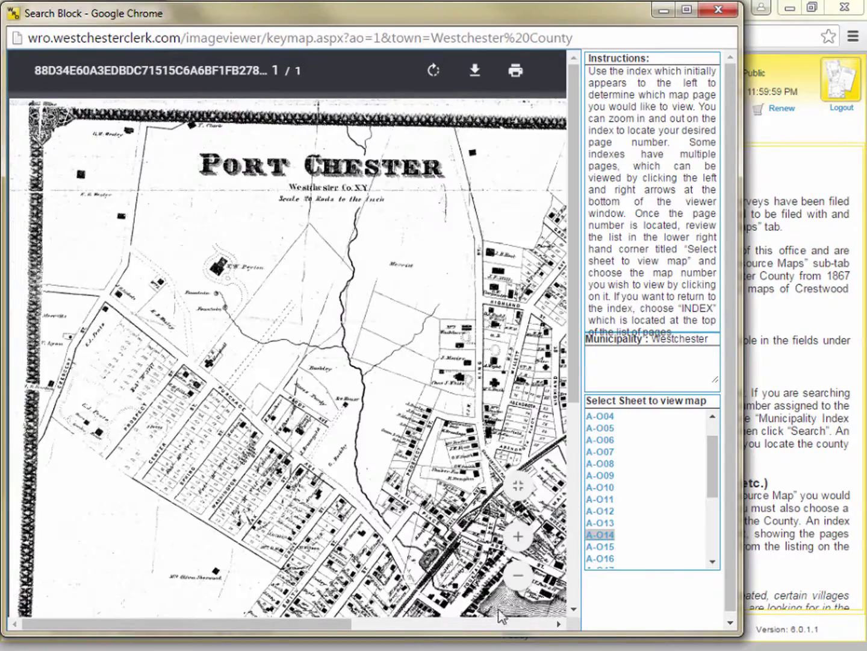
pyautogui.moveTo(272, 624); pyautogui.dragTo(524, 648)
pyautogui.click(517, 537)
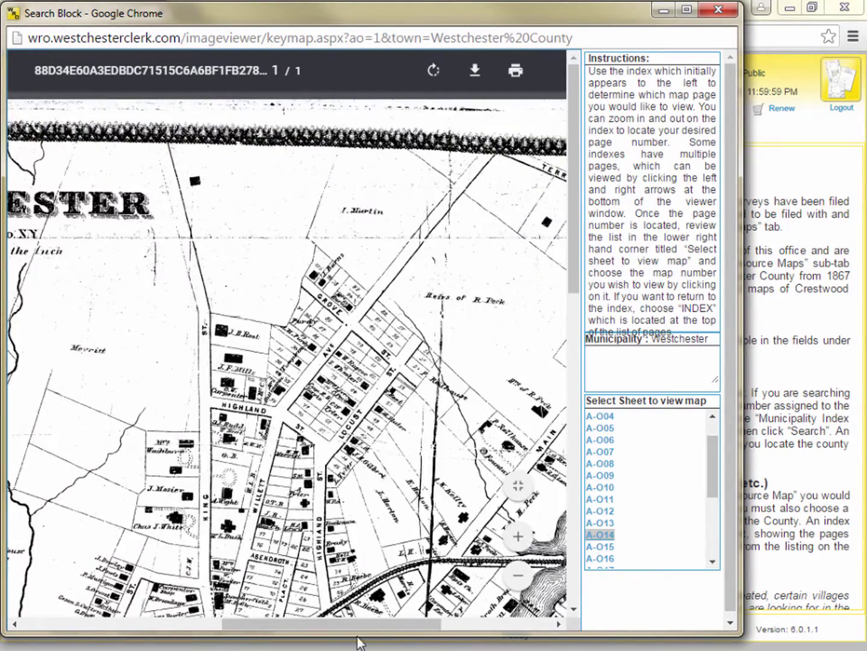
pyautogui.moveTo(390, 646); pyautogui.dragTo(561, 644)
pyautogui.moveTo(569, 415); pyautogui.dragTo(572, 380)
pyautogui.click(517, 536)
pyautogui.moveTo(431, 626); pyautogui.dragTo(369, 632)
pyautogui.moveTo(569, 286); pyautogui.dragTo(571, 328)
pyautogui.click(517, 538)
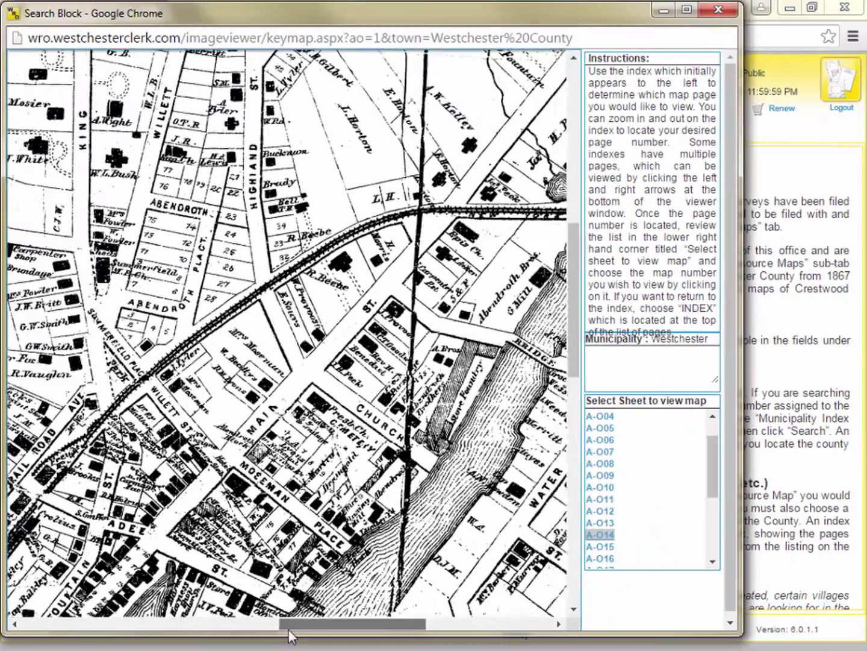
pyautogui.moveTo(289, 631); pyautogui.dragTo(111, 632)
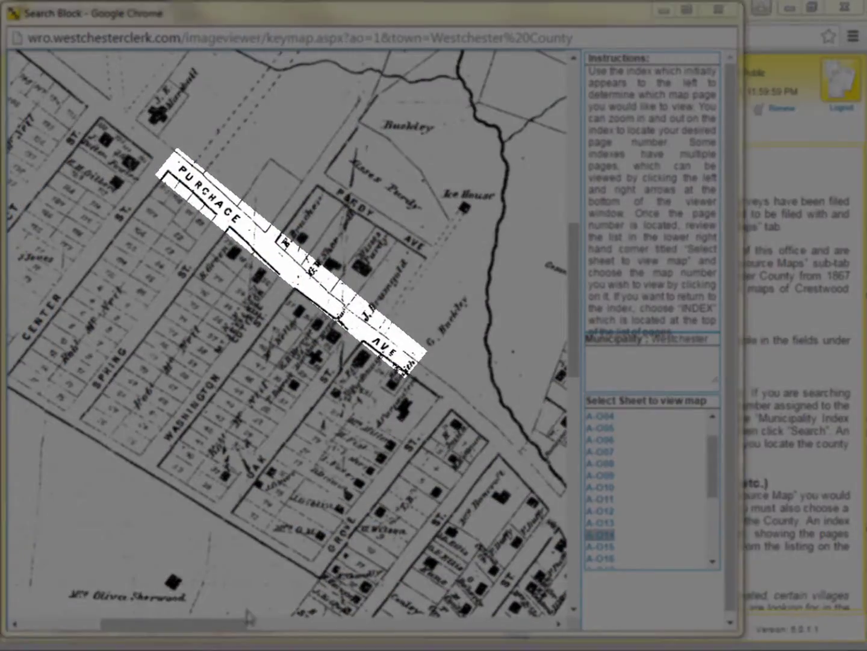
pyautogui.scroll(6, 149, 623)
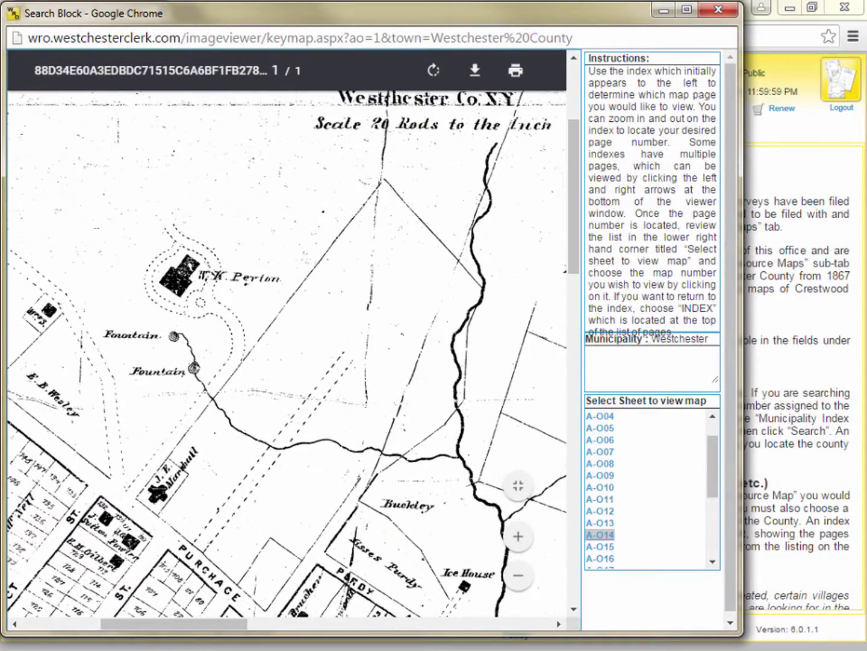
pyautogui.moveTo(148, 624); pyautogui.dragTo(218, 624)
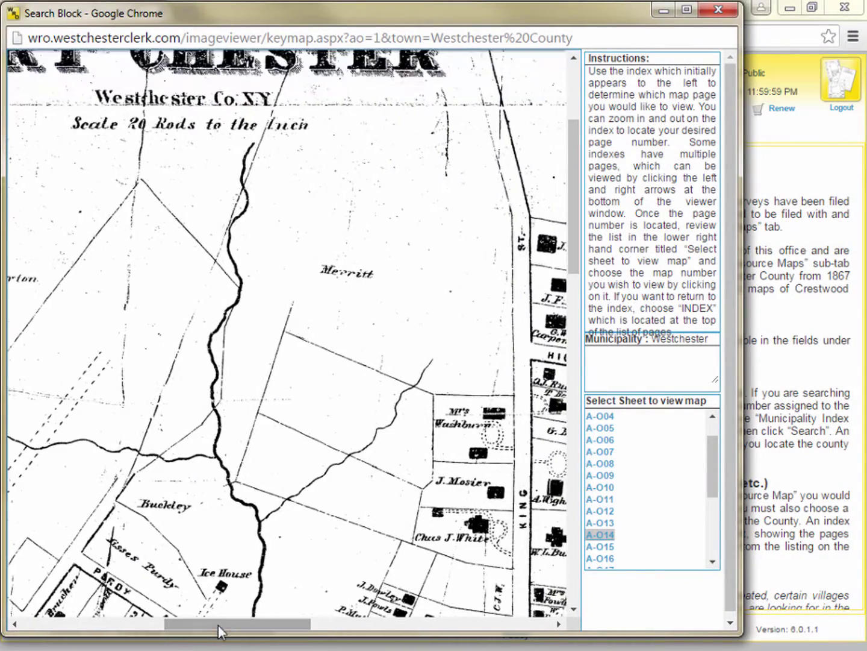
pyautogui.moveTo(574, 239); pyautogui.dragTo(572, 221)
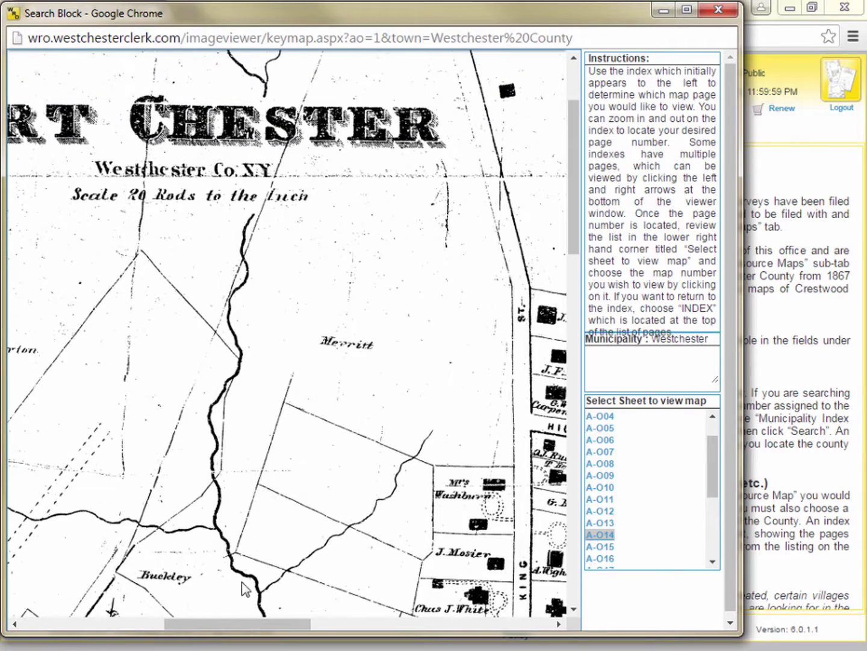
pyautogui.click(517, 537)
pyautogui.moveTo(280, 624); pyautogui.dragTo(316, 625)
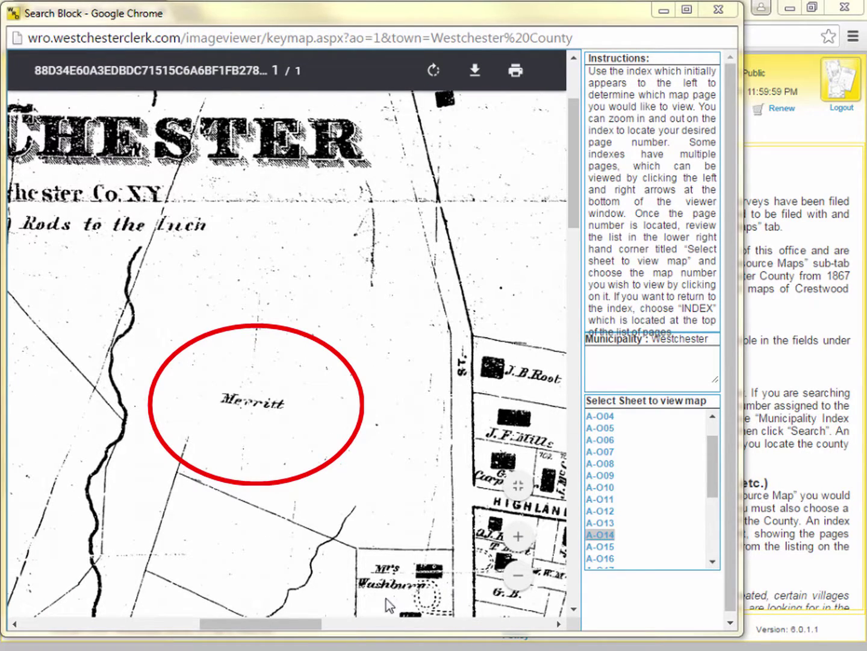
pyautogui.click(520, 577)
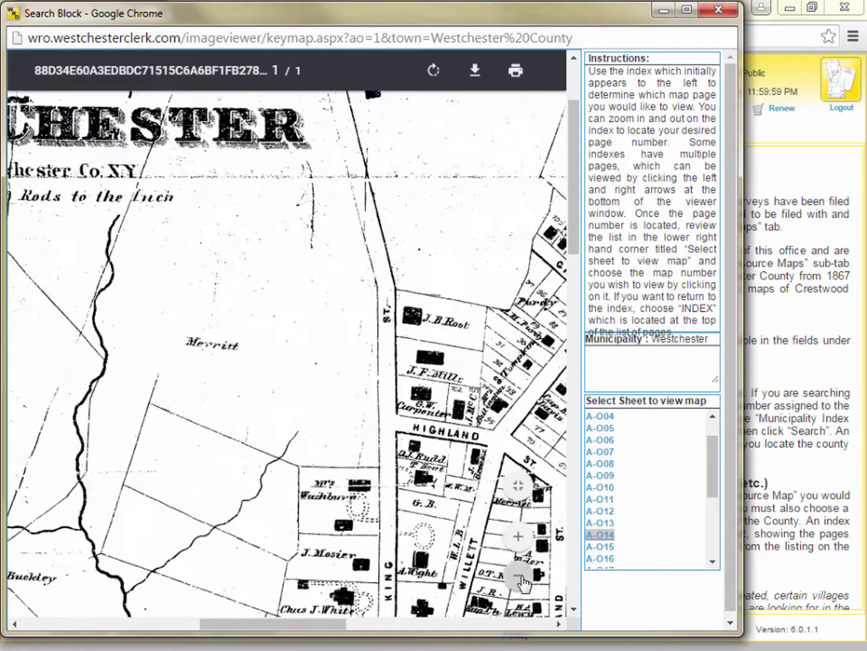
pyautogui.click(522, 578)
pyautogui.click(523, 579)
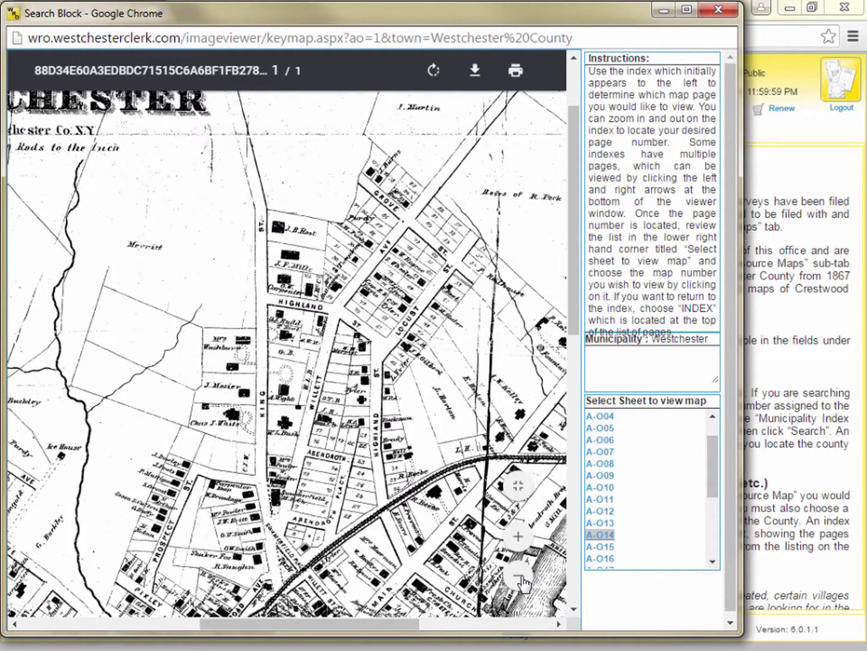
pyautogui.click(523, 581)
pyautogui.click(523, 581)
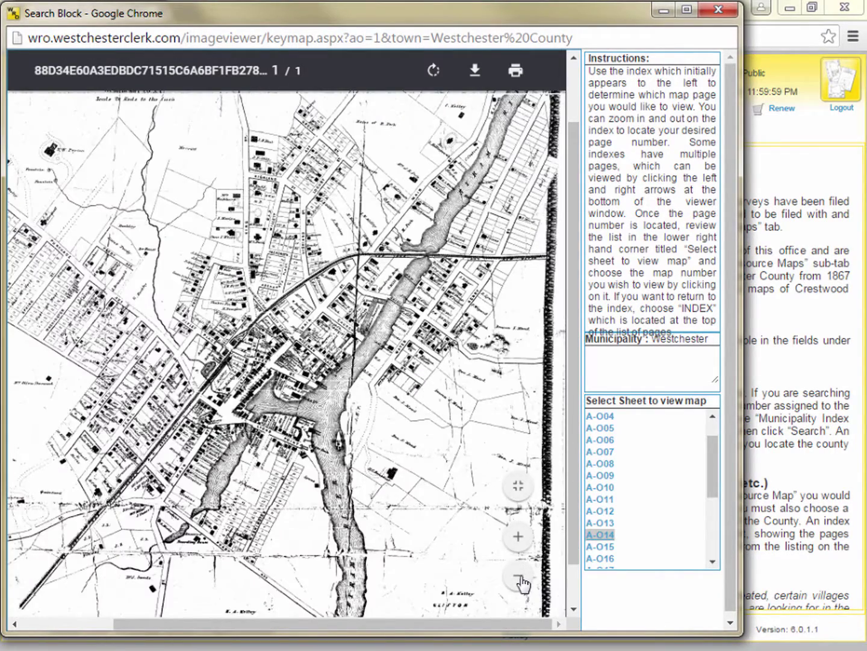
pyautogui.click(518, 484)
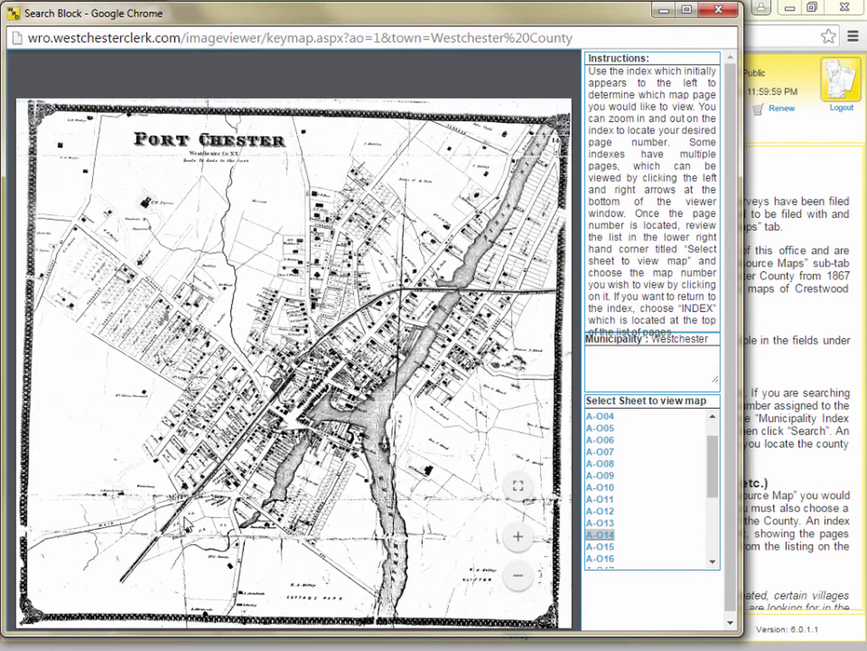